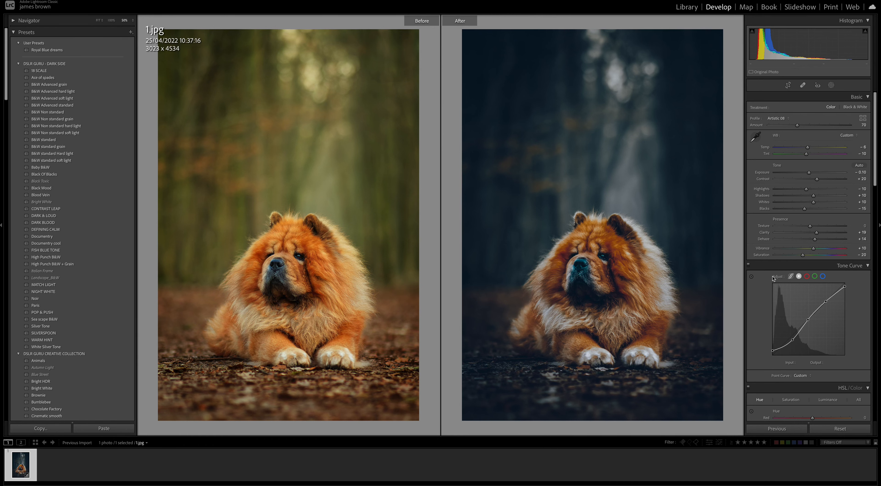
- Reset all develop adjustments on the dog photo and leave the before/after comparison for the single-image view
left_click(840, 430)
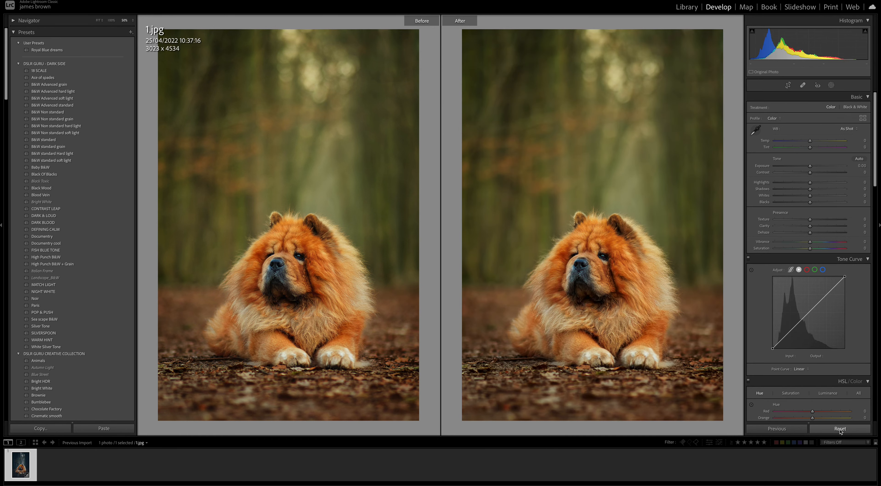
key("y")
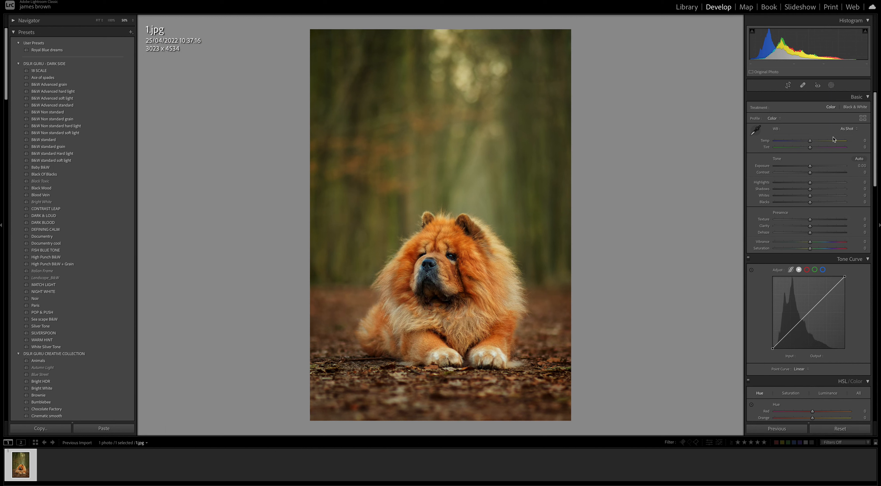
- Cool the white balance temperature slightly, set Tint to -10 and lower Exposure to -0.10
left_click_drag(811, 143, 807, 149)
left_click_drag(811, 166, 809, 167)
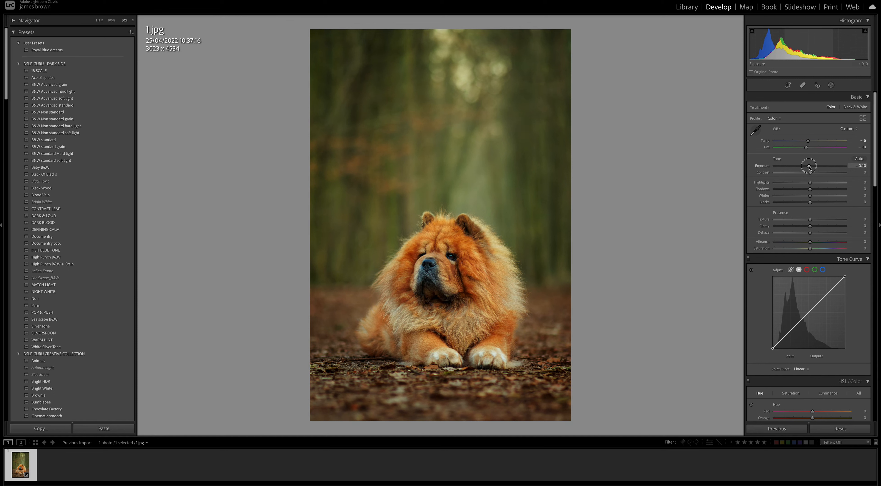
left_click_drag(809, 167, 809, 167)
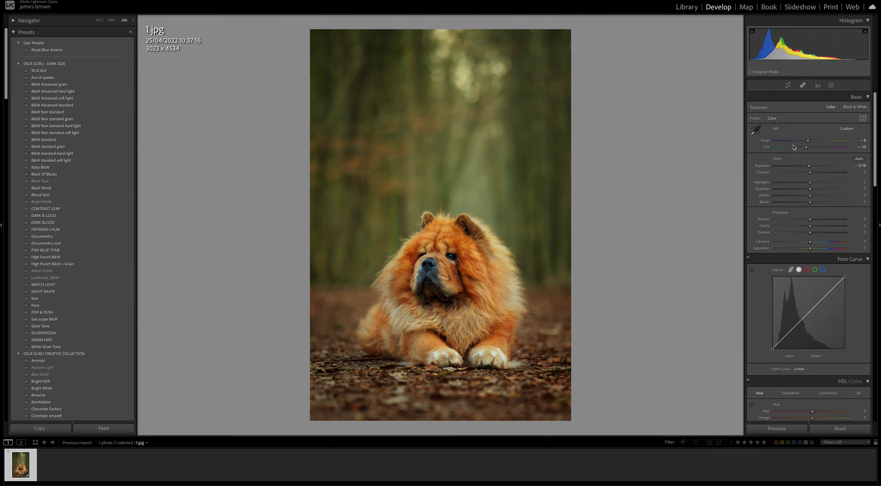
- Set Contrast +20, Highlights -10, Shadows +10, Whites +10 and Blacks -15, and compare the result with the original
left_click_drag(810, 173, 817, 175)
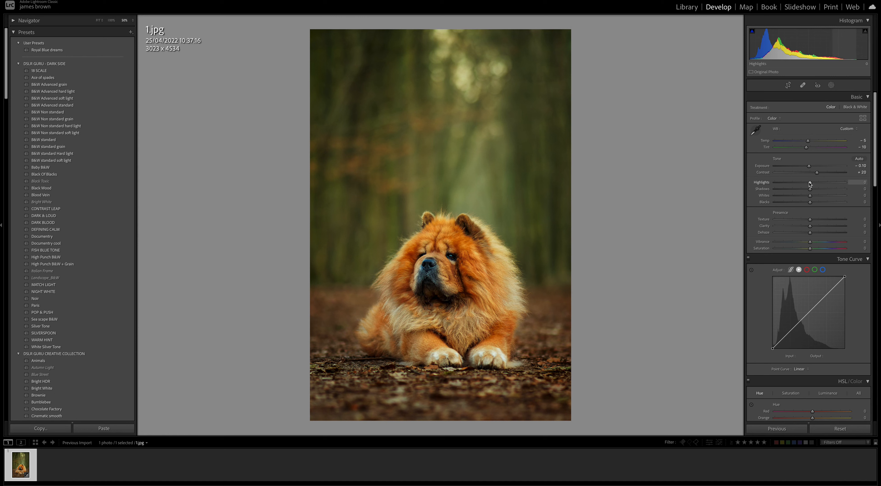
left_click_drag(809, 184, 806, 184)
left_click_drag(805, 183, 814, 191)
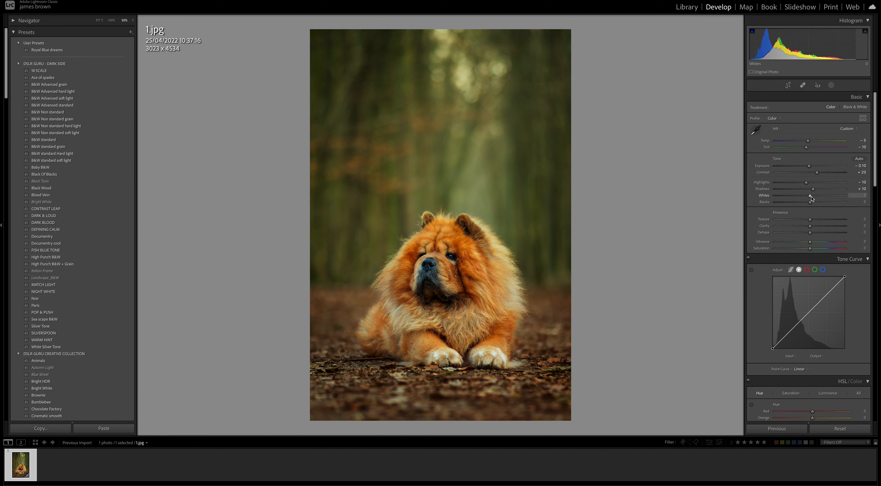
left_click_drag(812, 198, 804, 205)
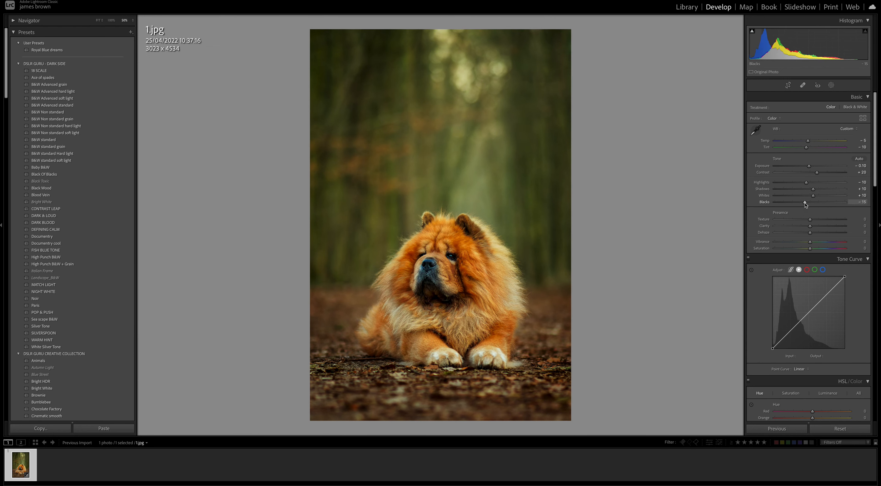
key("y")
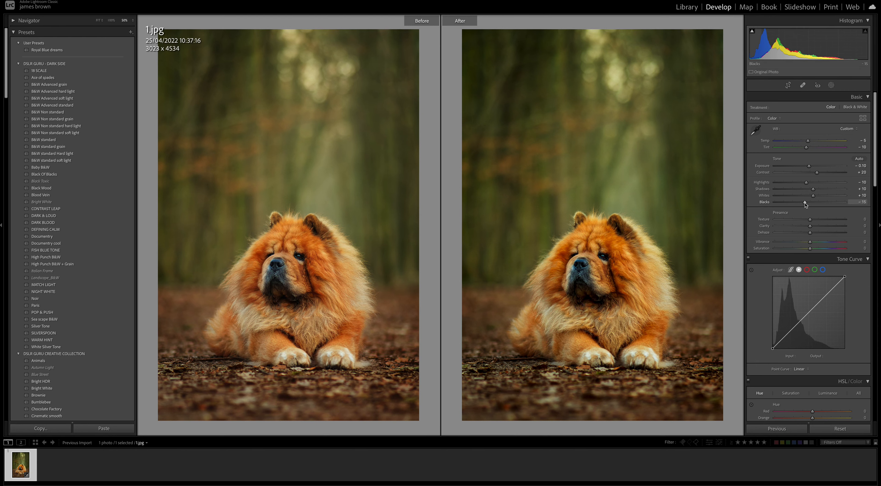
key("y")
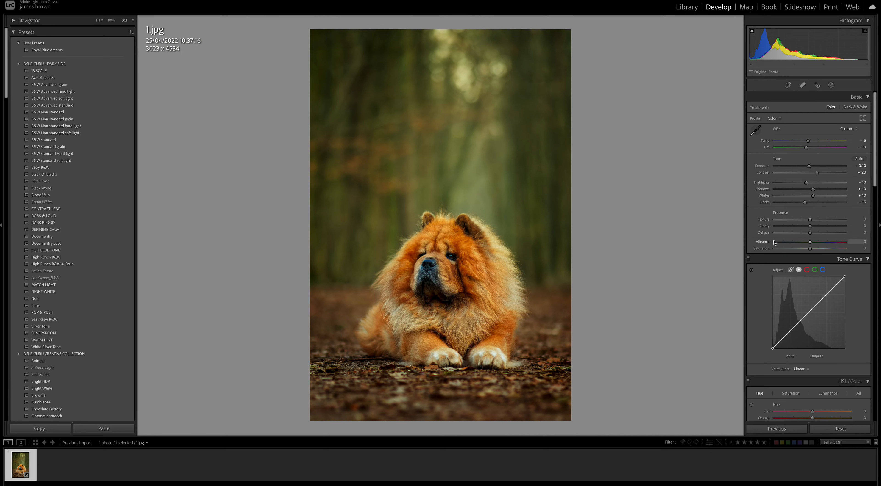
- Set Clarity to +20 and Dehaze to +15
scroll(818, 162, "down", 2)
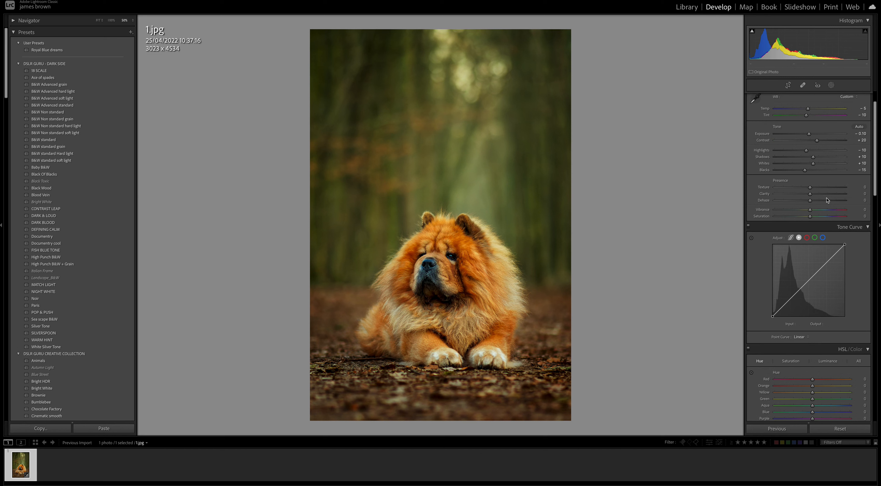
left_click(814, 194)
left_click_drag(815, 195, 818, 194)
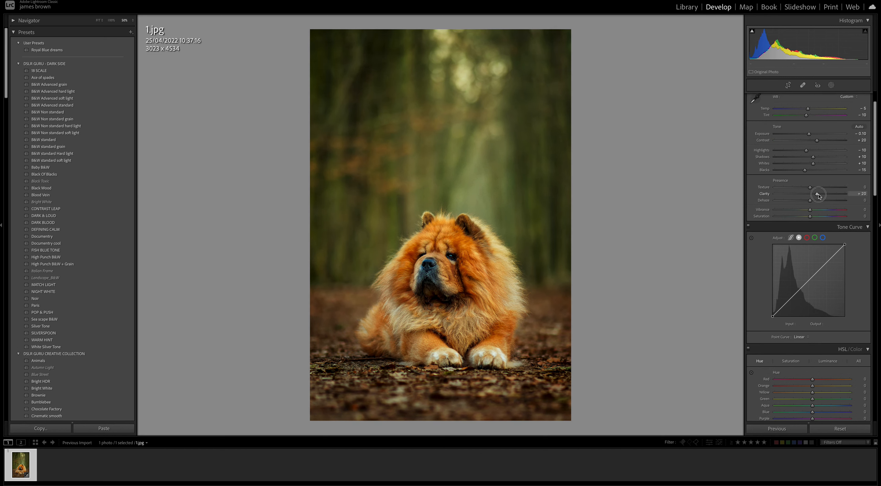
left_click_drag(810, 202, 816, 203)
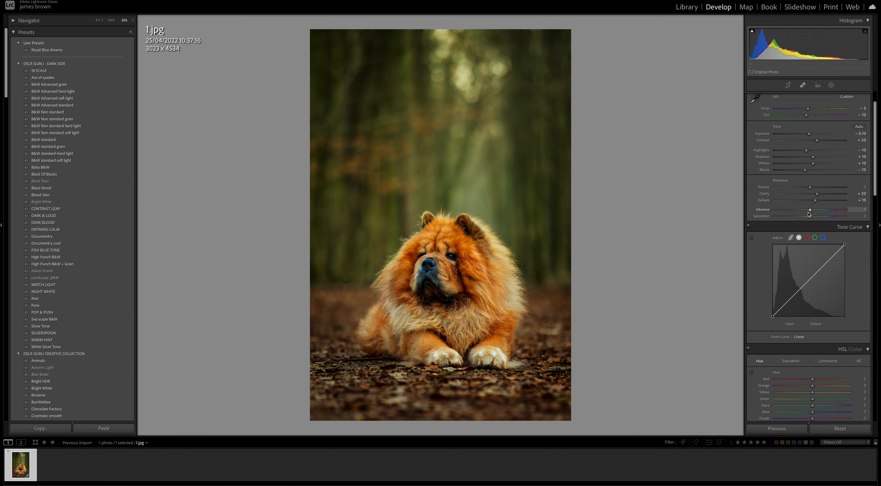
- Set Saturation to -20 and Vibrance to +10
left_click_drag(809, 217, 803, 217)
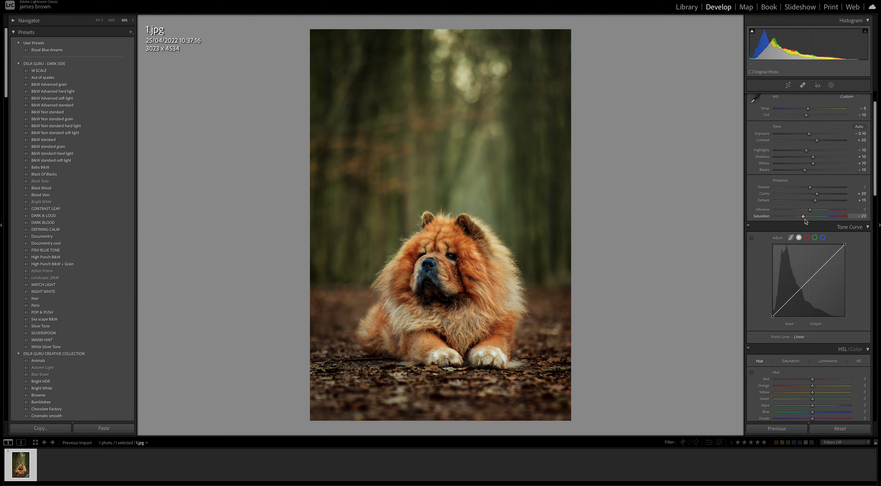
left_click_drag(803, 217, 799, 218)
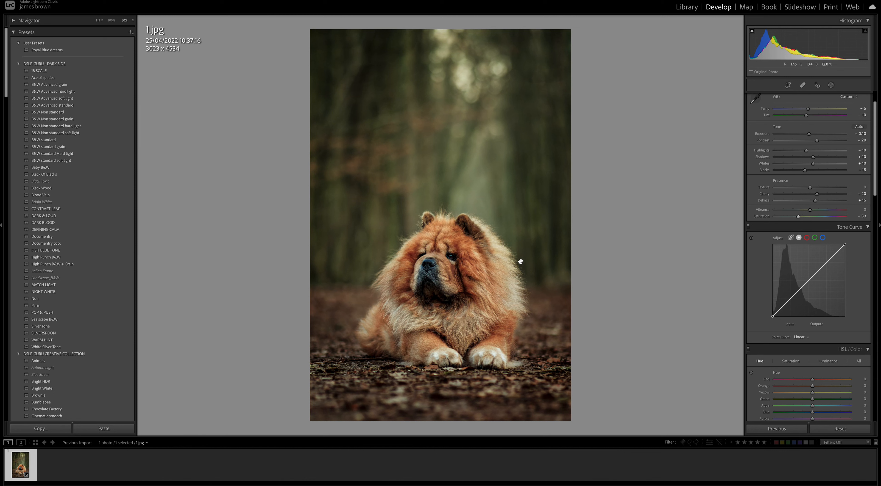
left_click(798, 217)
left_click_drag(798, 217, 803, 218)
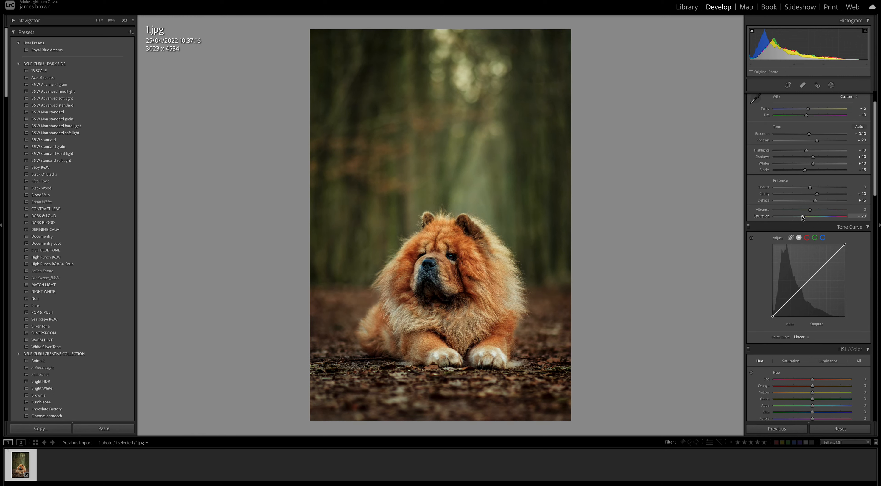
left_click(810, 210)
left_click_drag(810, 209, 813, 212)
- Add highlight, midtone and shadow points to the tone curve, lowering the shadows to 68/51 and raising the black point's output to 16
scroll(869, 261, "down", 1)
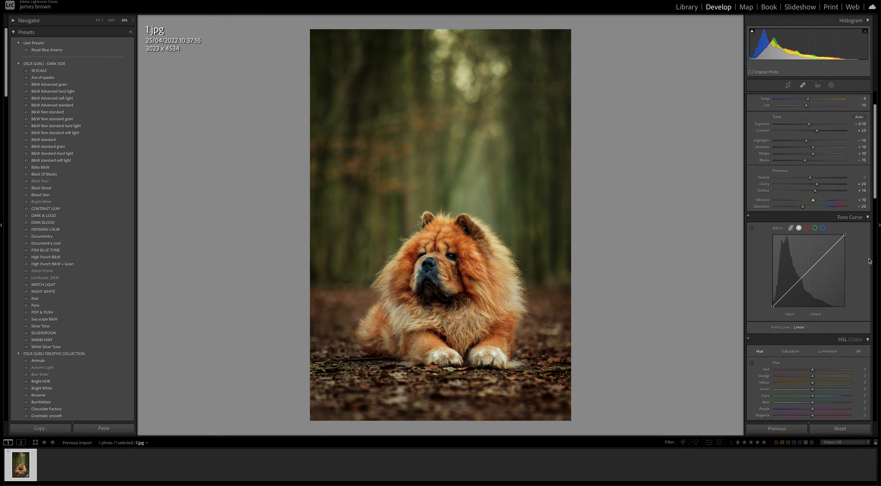
scroll(870, 261, "down", 3)
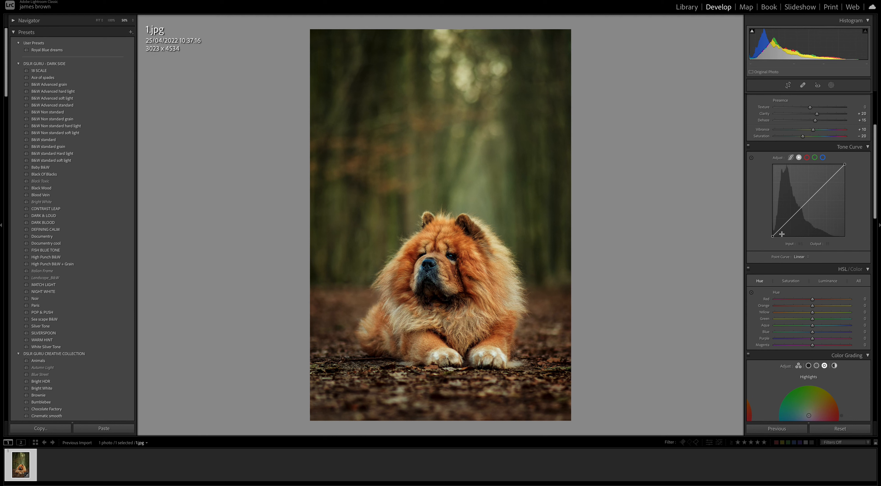
left_click_drag(827, 182, 827, 183)
left_click(808, 200)
left_click_drag(792, 218, 792, 224)
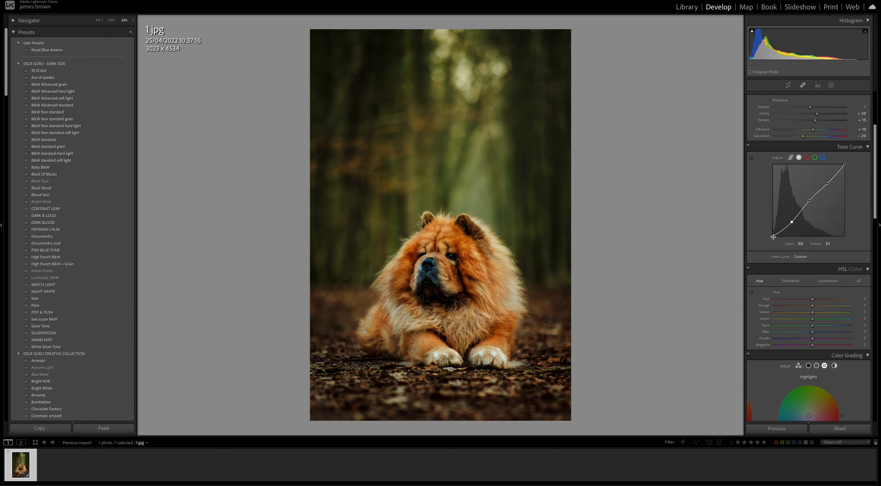
left_click_drag(772, 239, 767, 233)
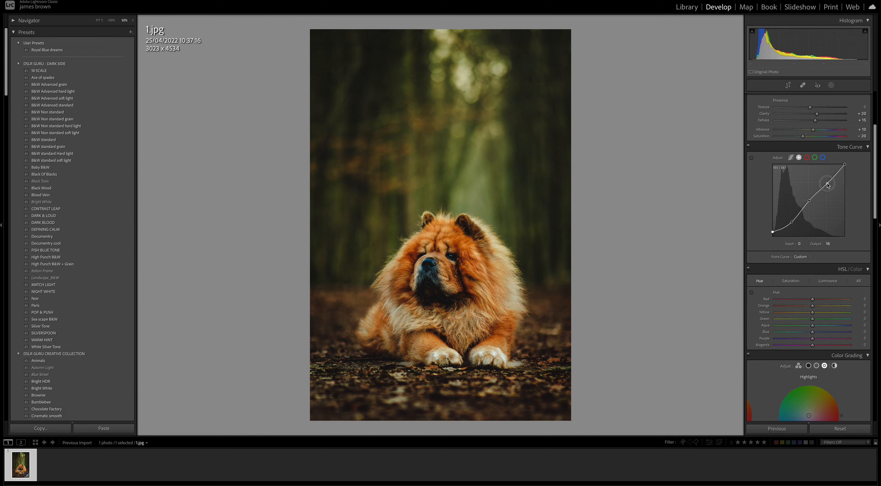
- Raise the tone curve's highlight and midtone points slightly and lower the white point's output to 239
left_click_drag(827, 185, 827, 183)
left_click_drag(809, 202, 807, 200)
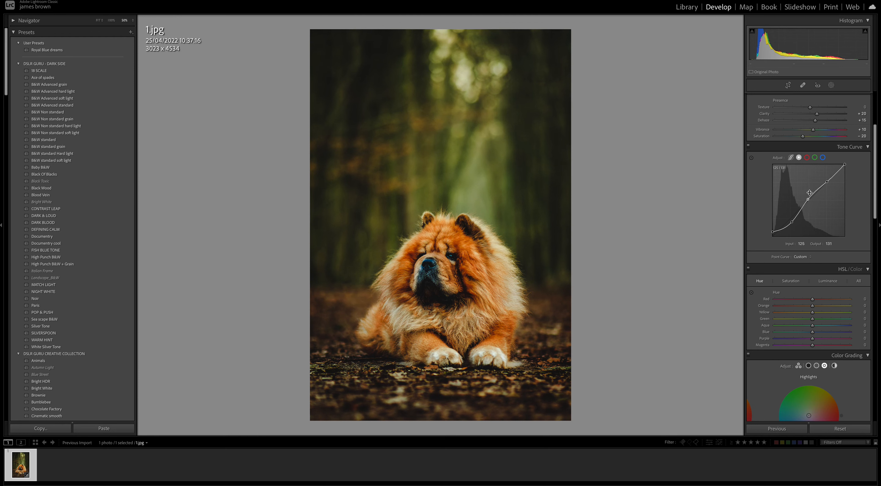
left_click(827, 182)
left_click_drag(844, 164, 850, 170)
- Compare the photo with and without the tone curve adjustment
left_click(748, 147)
left_click(748, 147)
left_click(748, 147)
left_click(748, 147)
left_click(747, 147)
left_click(748, 148)
left_click(748, 147)
left_click(748, 147)
- Shift the orange hue slightly toward red and the blue hue toward aqua
scroll(830, 321, "down", 3)
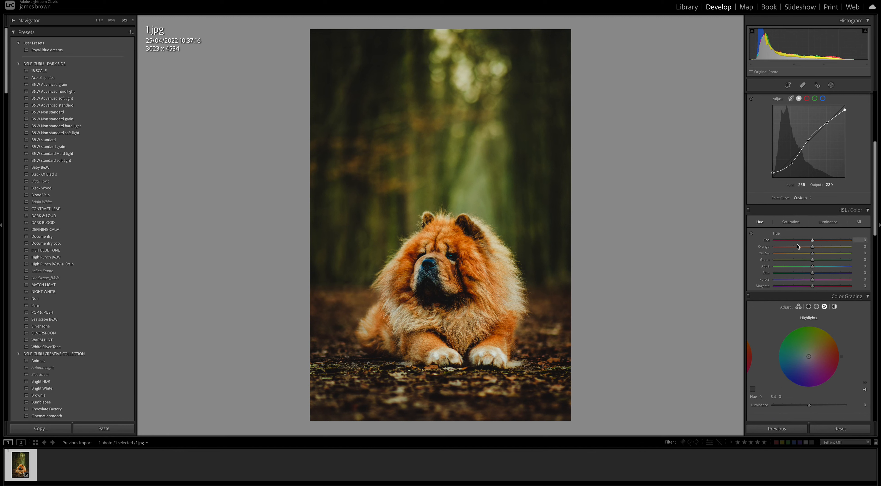
left_click_drag(813, 247, 810, 250)
left_click_drag(812, 268, 802, 275)
- Set the HSL saturation to +40 for orange, -60 for yellow, and -100 for green, purple and magenta
left_click(790, 223)
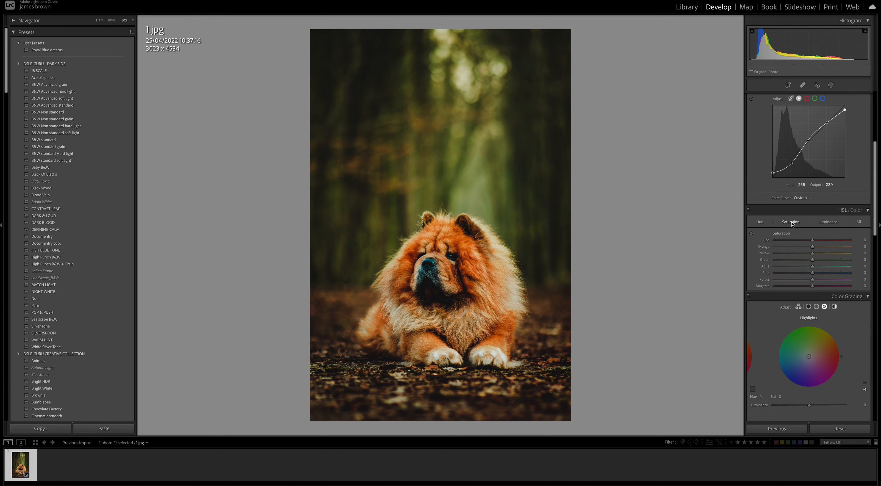
left_click_drag(813, 248, 828, 249)
left_click_drag(827, 248, 790, 255)
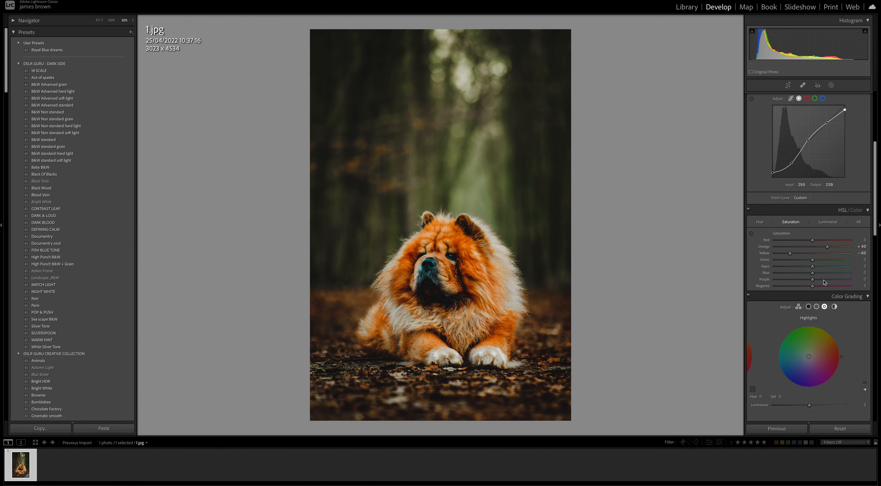
left_click_drag(812, 260, 715, 264)
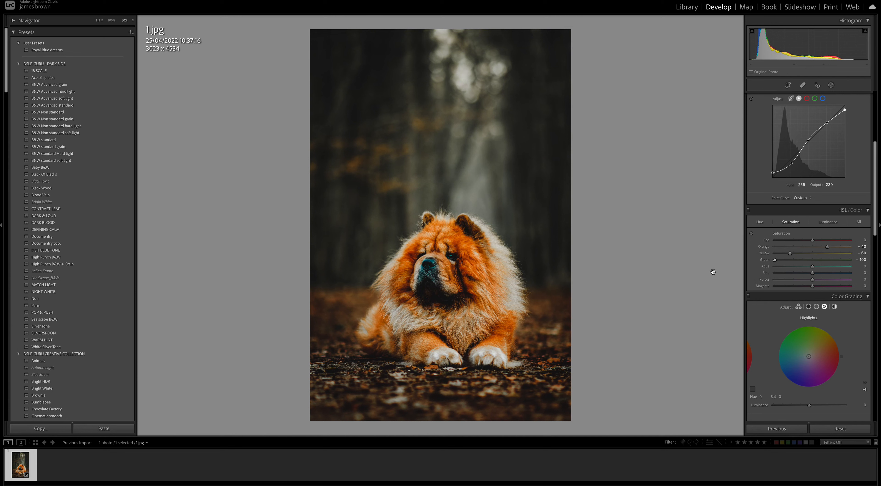
left_click_drag(777, 262, 714, 265)
left_click(813, 280)
left_click_drag(813, 281, 737, 280)
left_click_drag(812, 286, 730, 289)
- Set the orange luminance to -30 and lower the blue luminance slightly
left_click(822, 224)
left_click_drag(806, 249, 802, 250)
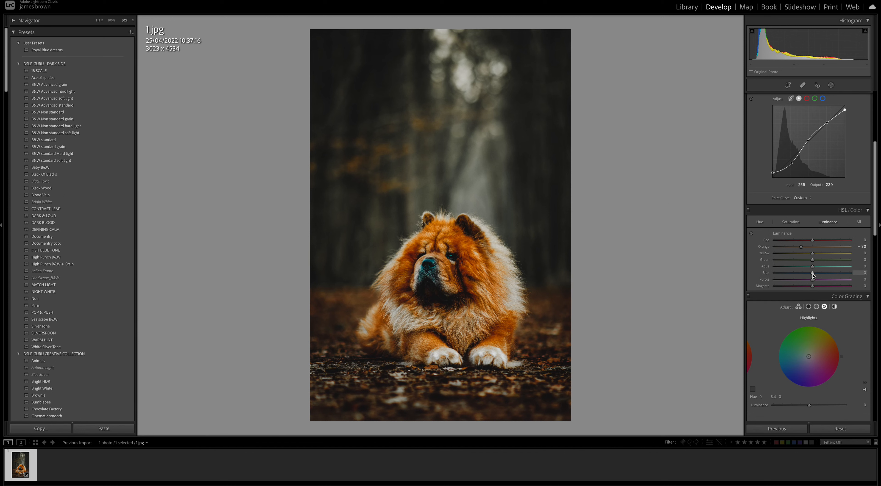
left_click_drag(813, 275, 809, 277)
- Compare the photo with and without the HSL adjustments, reviewing the saturation settings
left_click(748, 210)
left_click(747, 210)
left_click(747, 210)
left_click(748, 210)
left_click(748, 210)
left_click(747, 210)
left_click(748, 210)
left_click(790, 222)
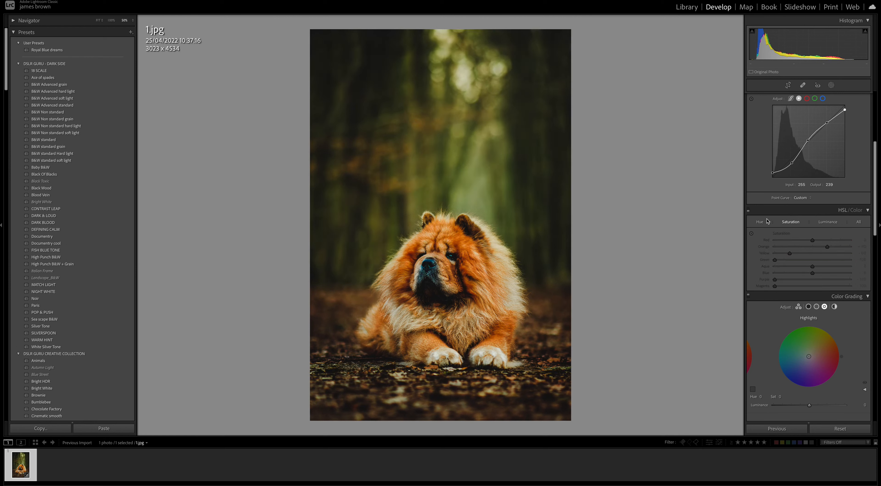
left_click(748, 211)
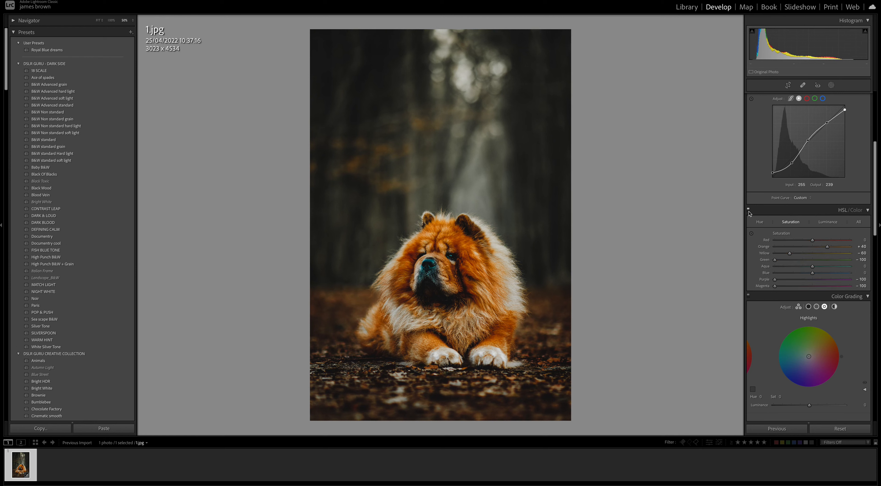
left_click(748, 210)
left_click(748, 210)
left_click(748, 211)
left_click(748, 211)
left_click(748, 211)
left_click(749, 211)
- Tint the color grading shadows teal with hue 190 and saturation 22
scroll(811, 209, "down", 4)
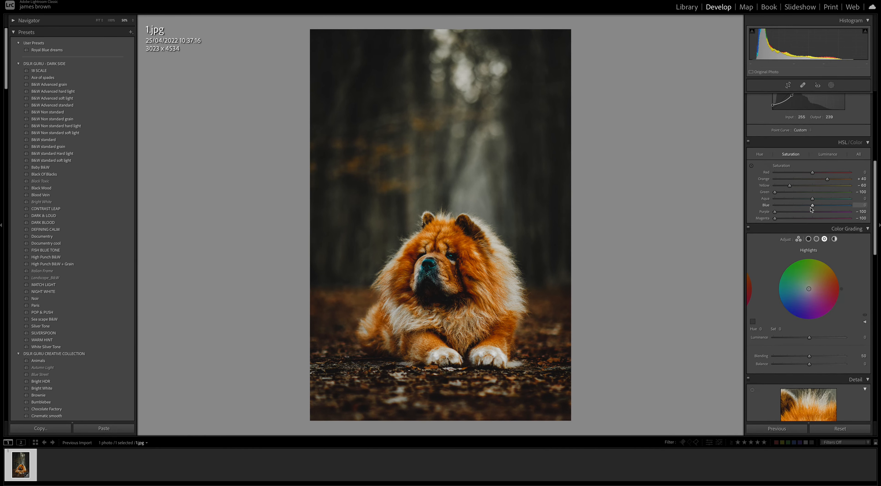
left_click(798, 239)
left_click(809, 239)
left_click_drag(842, 290, 841, 288)
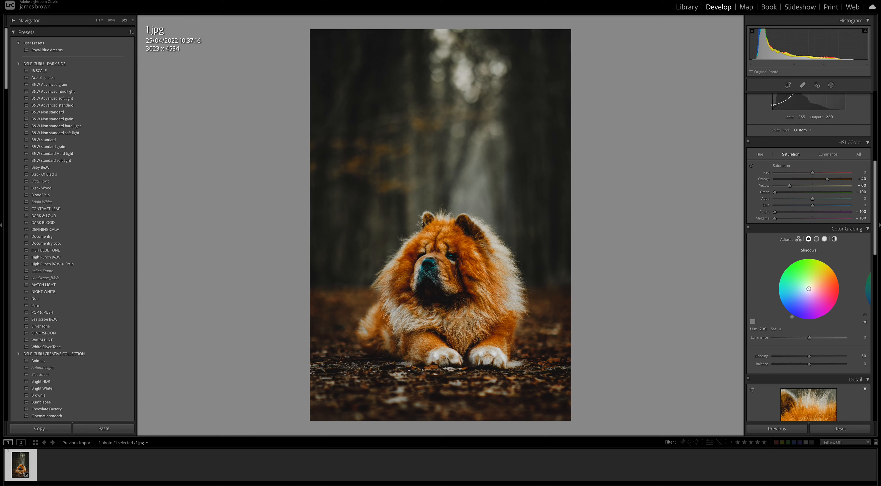
left_click_drag(776, 284, 777, 297)
left_click(780, 329)
type("25")
key("BackSpace")
type("2")
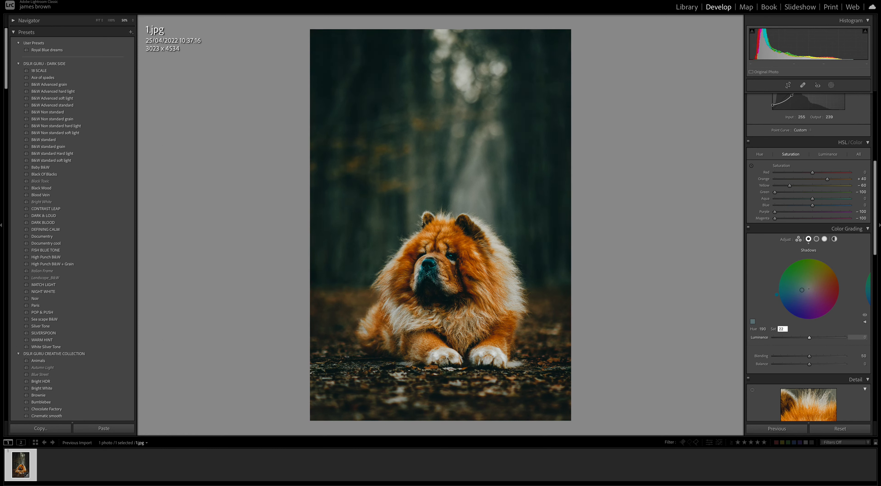
- Tint the color grading highlights blue with hue 210 and saturation 10
left_click(824, 239)
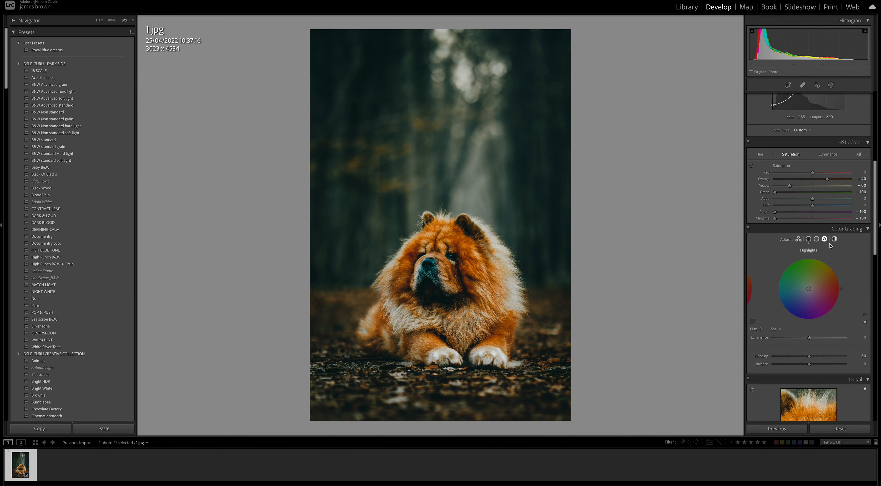
left_click_drag(842, 289, 804, 321)
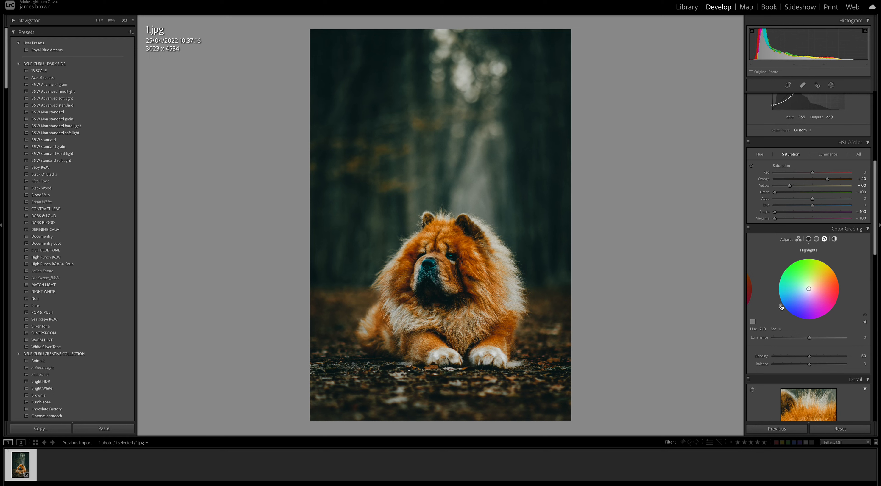
left_click_drag(809, 289, 807, 292)
left_click_drag(788, 315, 788, 313)
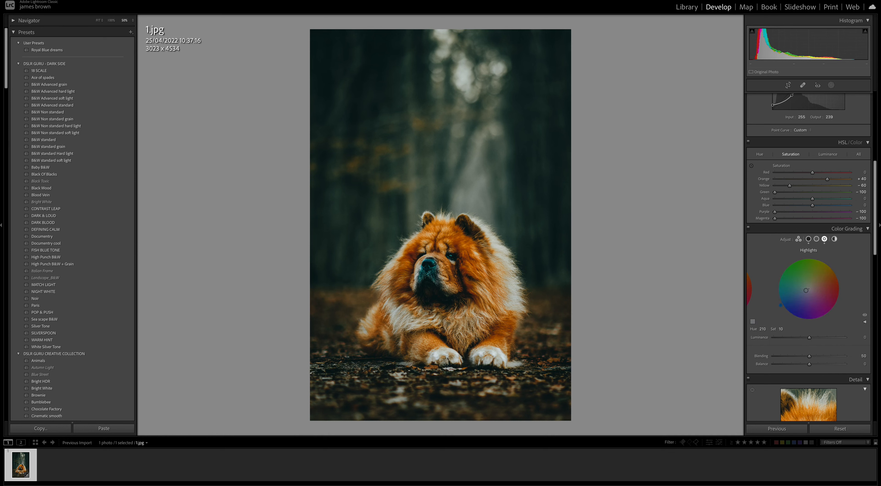
- Sharpen the photo by setting the sharpening amount to 30
scroll(817, 342, "down", 5)
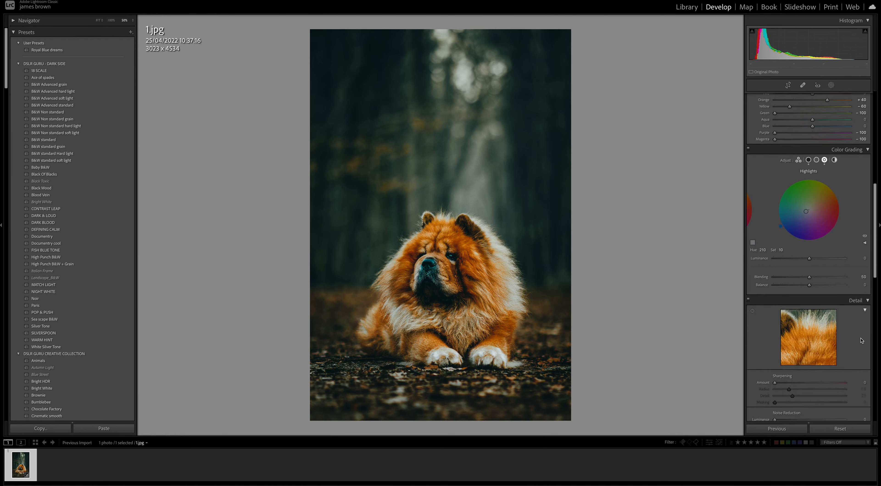
scroll(818, 344, "down", 1)
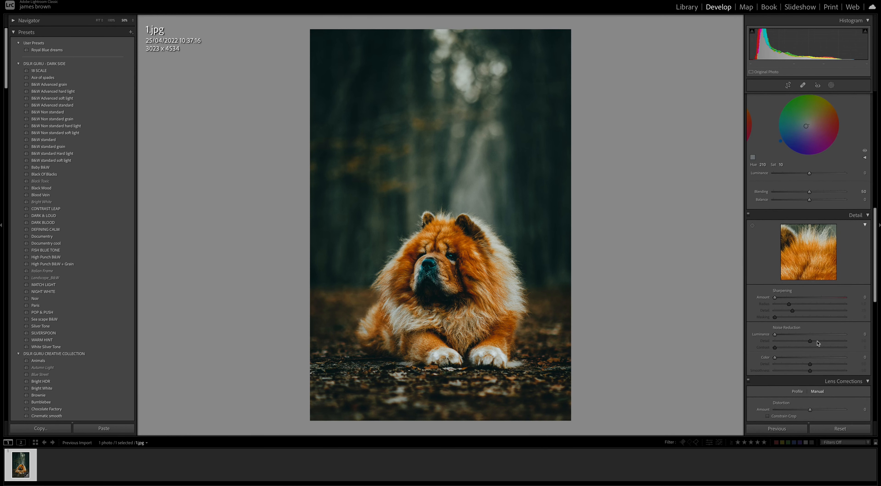
scroll(818, 343, "down", 2)
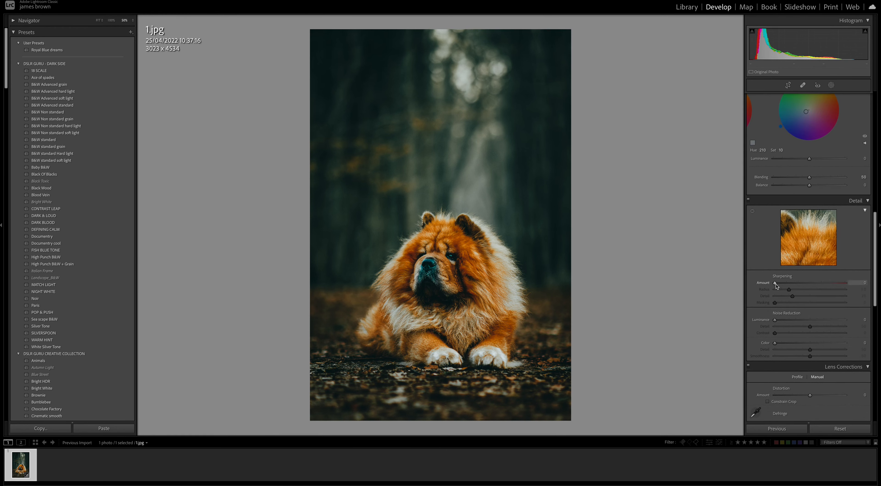
left_click_drag(775, 286, 790, 286)
left_click_drag(790, 284, 790, 283)
scroll(809, 301, "up", 1)
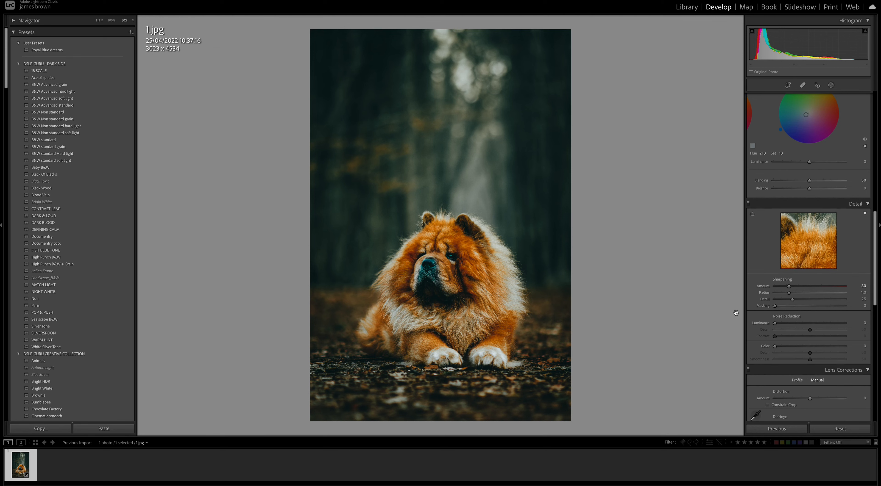
- Set the noise reduction luminance to 45 and the color noise reduction to 50
scroll(840, 329, "down", 3)
scroll(840, 329, "down", 3)
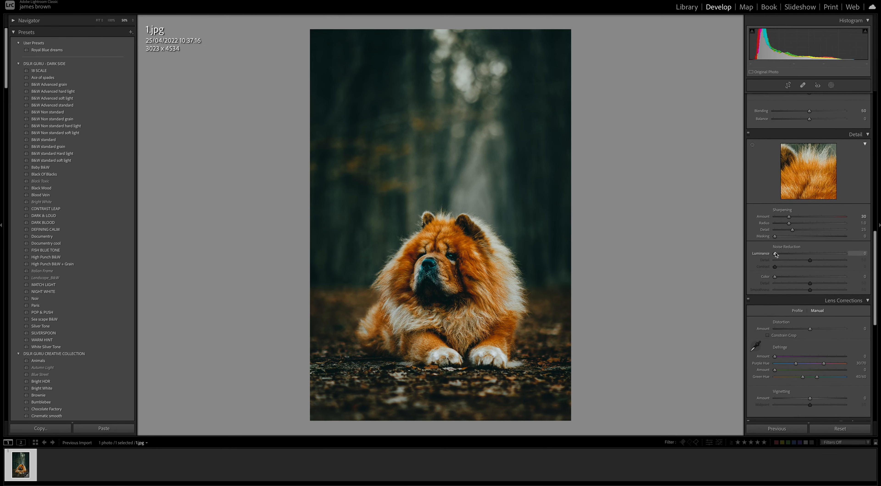
left_click_drag(775, 252, 806, 255)
left_click_drag(776, 278, 812, 279)
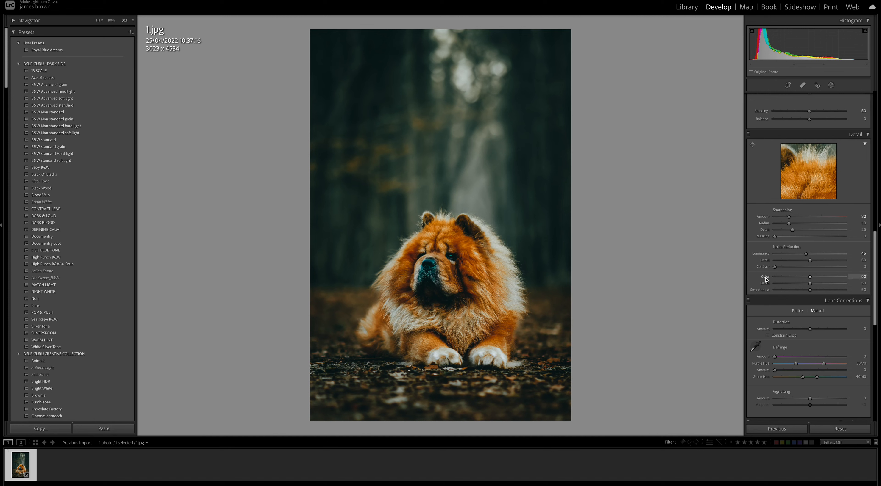
- Add a dark post-crop vignette with amount -30 and feather about 70
scroll(834, 253, "down", 2)
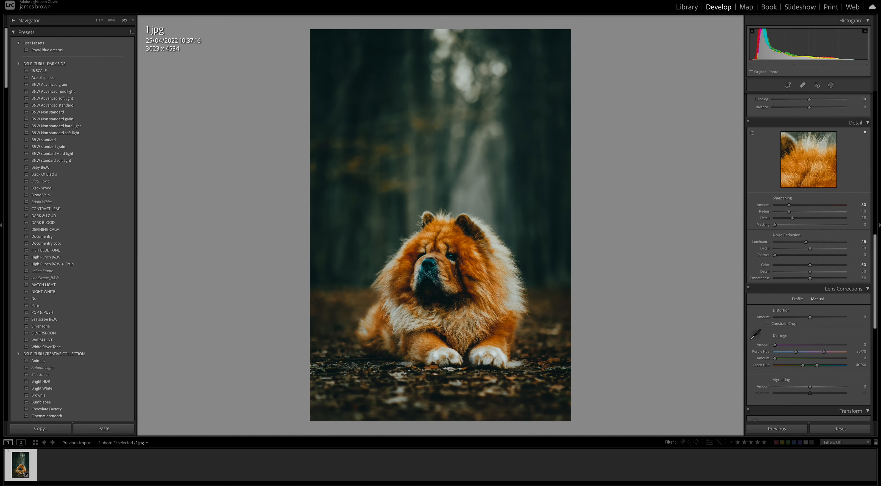
scroll(810, 324, "down", 10)
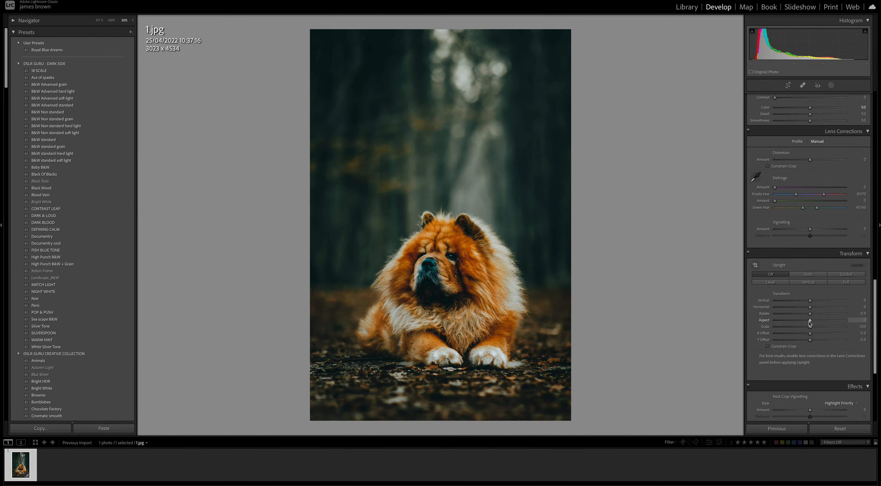
scroll(810, 323, "down", 8)
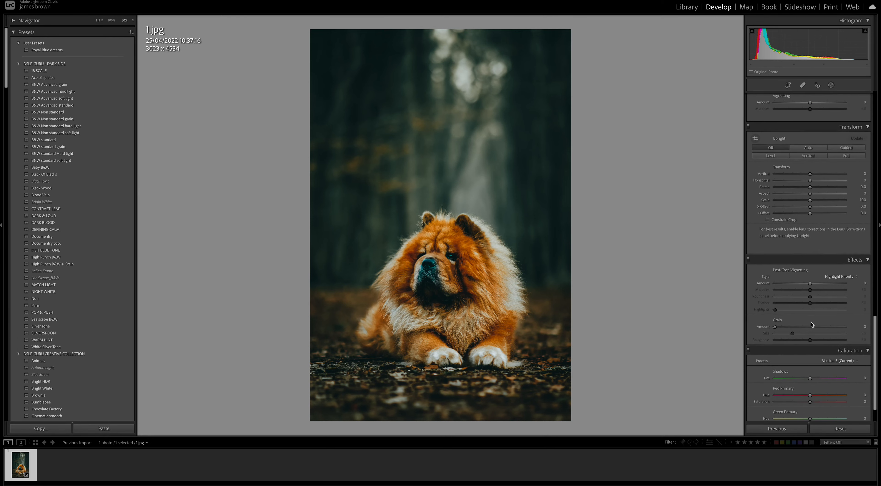
left_click_drag(810, 283, 827, 305)
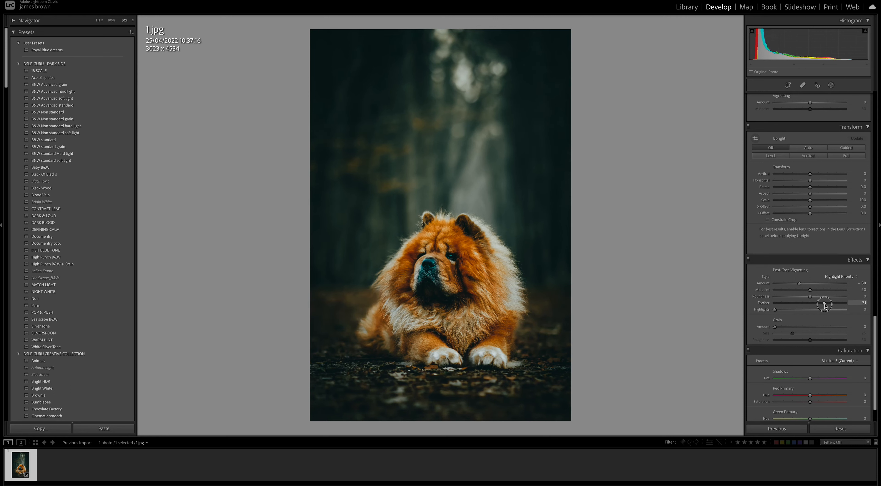
left_click_drag(824, 306, 824, 305)
- Open the profile browser from the photo's basic profile setting
scroll(817, 277, "up", 5)
scroll(817, 277, "up", 20)
scroll(818, 276, "up", 20)
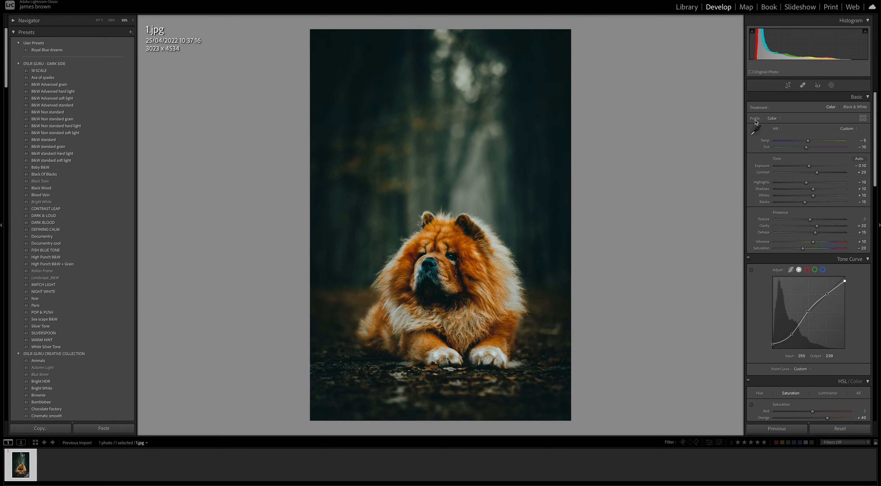
left_click(775, 118)
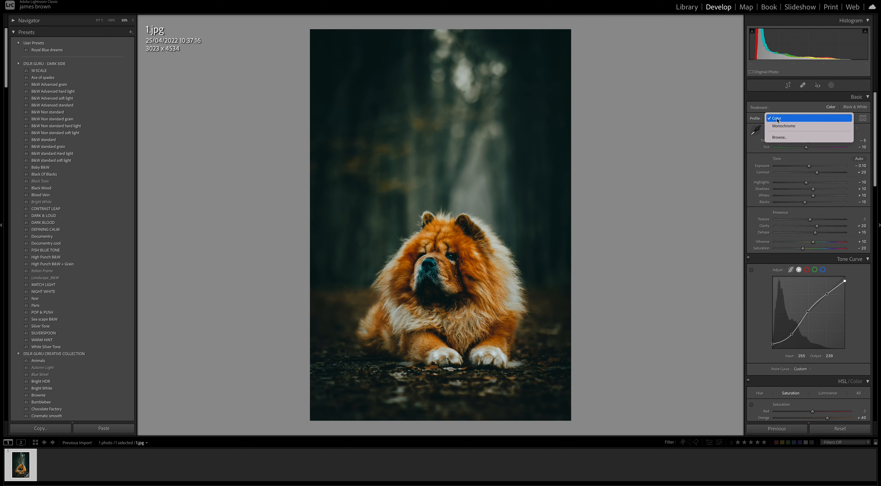
left_click(800, 138)
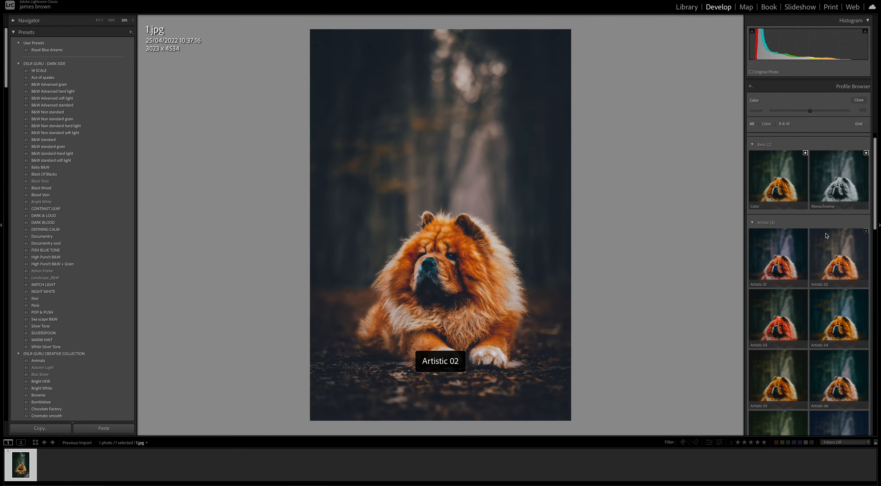
- Try the Artistic 02 profile and preview the Modern and Vintage profiles on the photo
scroll(835, 239, "down", 5)
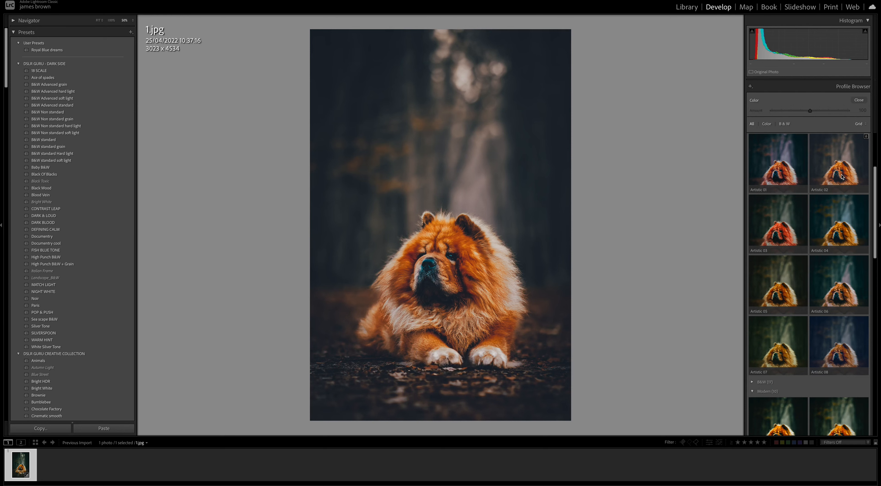
left_click(842, 176)
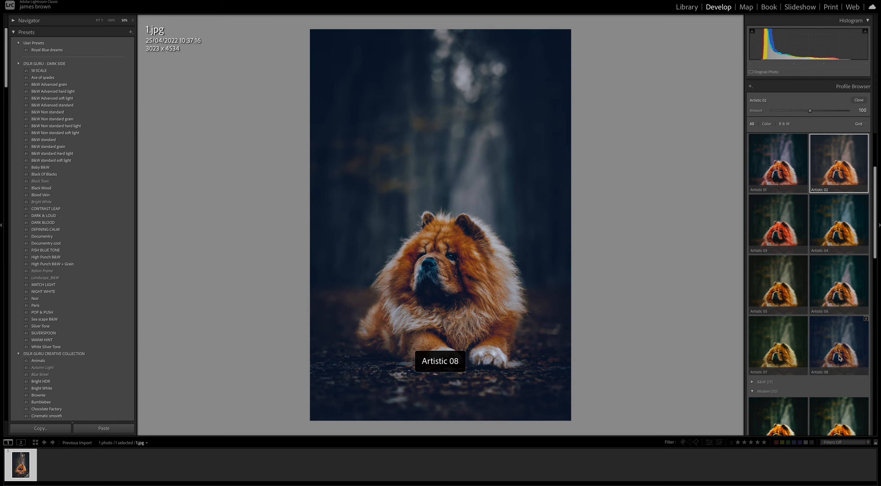
scroll(843, 356, "down", 5)
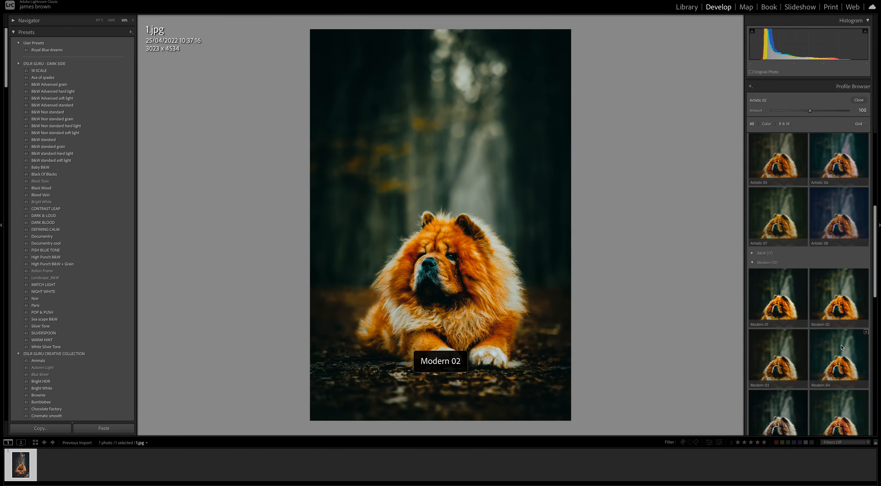
scroll(842, 348, "down", 6)
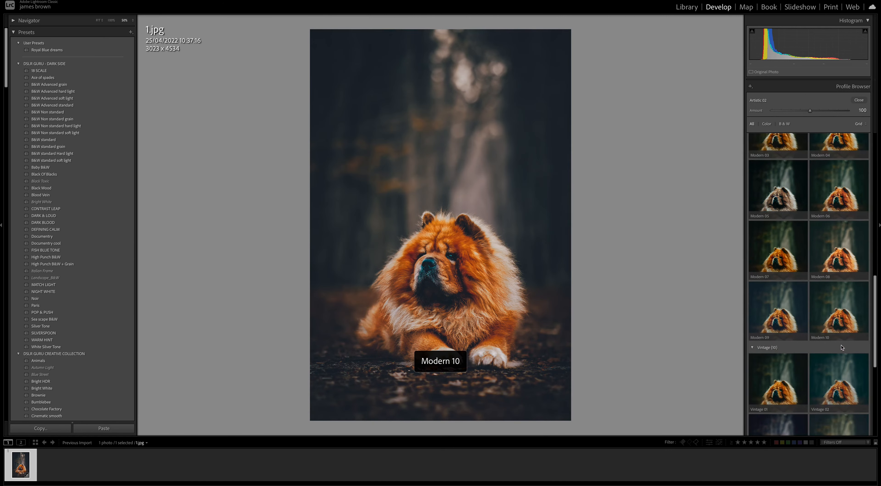
scroll(841, 329, "down", 2)
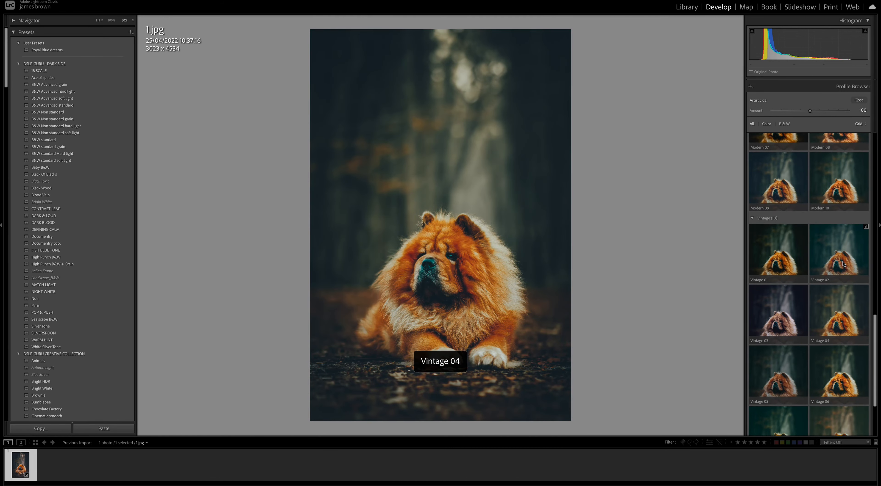
scroll(843, 264, "down", 3)
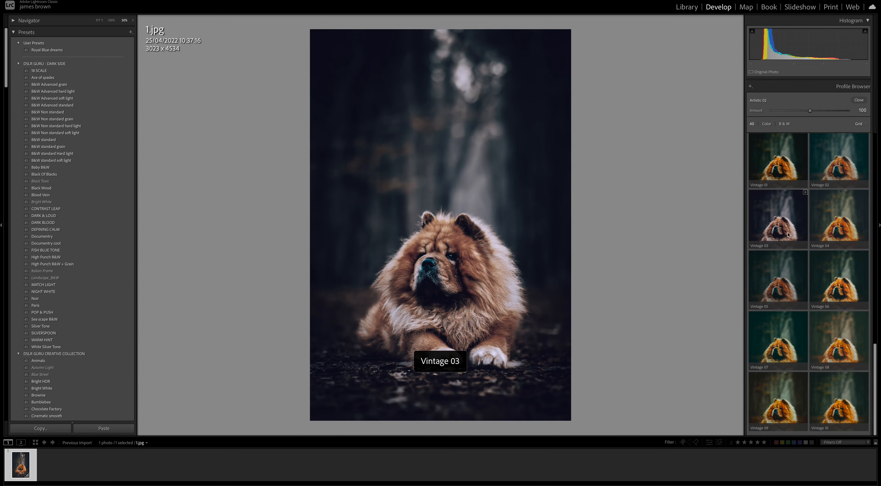
- Apply the Vintage 02 profile and reduce its amount to 50
left_click(847, 165)
scroll(842, 168, "up", 10)
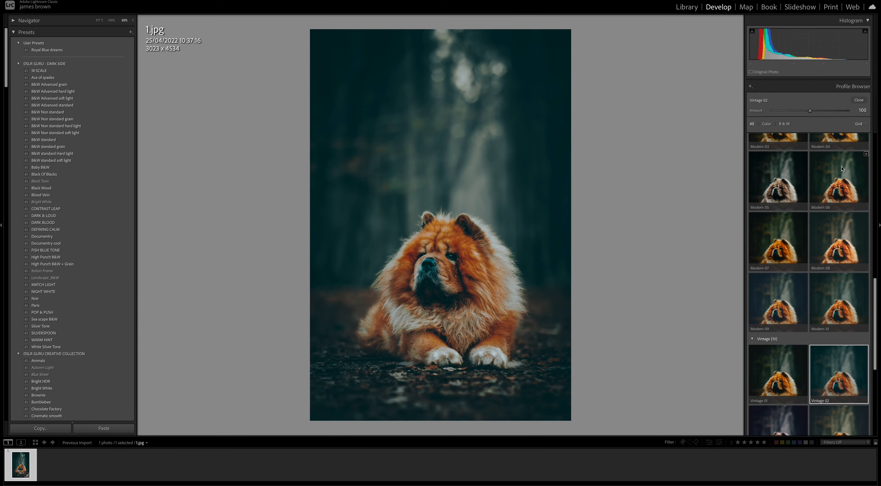
scroll(842, 168, "up", 5)
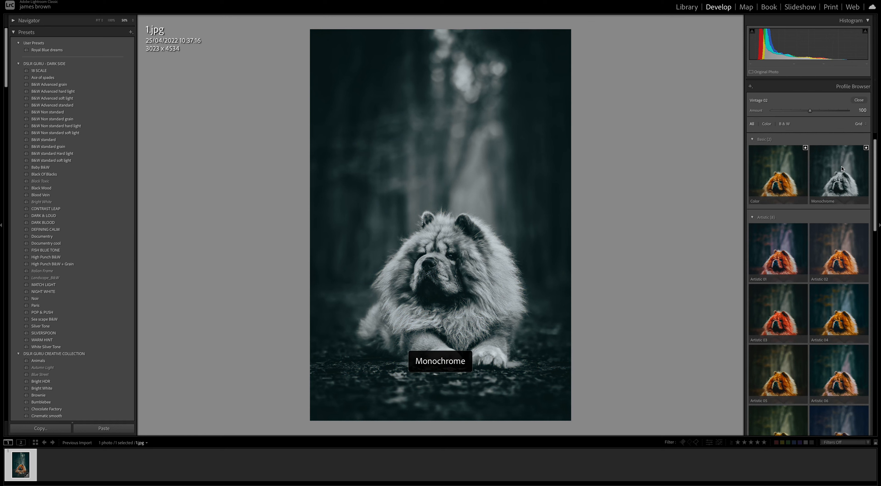
scroll(838, 216, "down", 1)
scroll(838, 216, "down", 3)
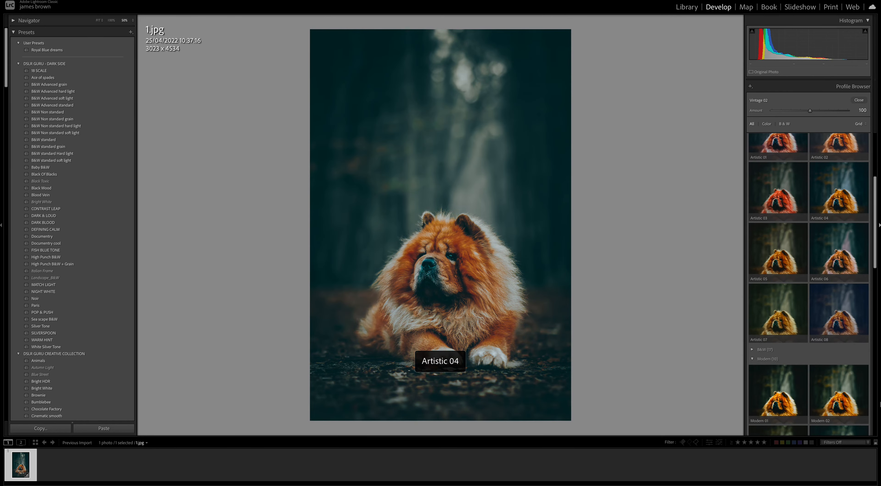
left_click_drag(810, 110, 794, 111)
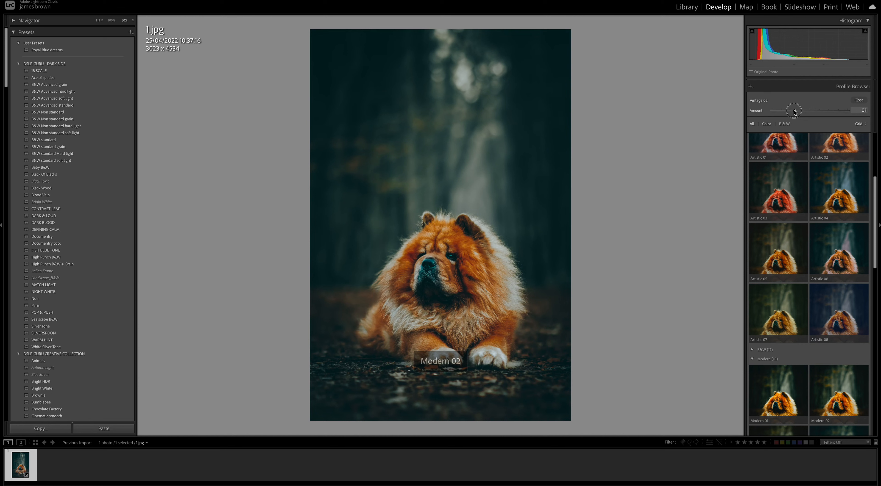
left_click_drag(794, 111, 790, 112)
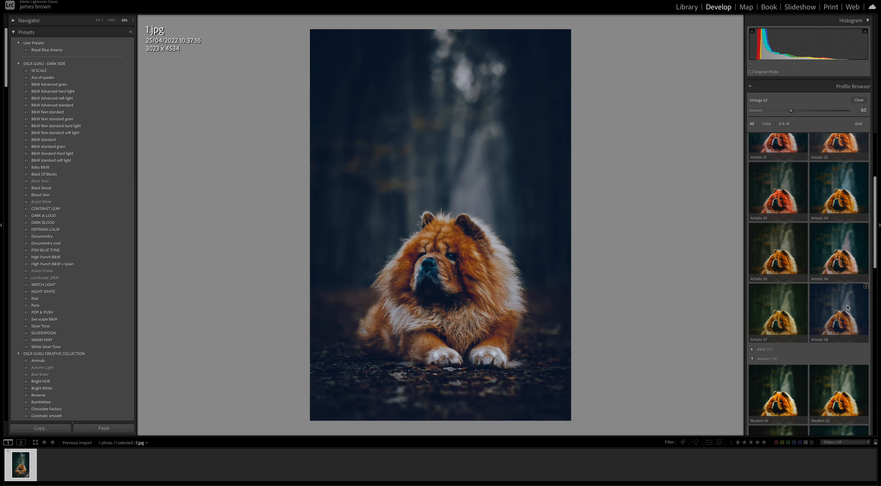
- Apply the Artistic 08 profile with its amount set to 50 and close the profile browser
scroll(848, 291, "up", 4)
scroll(848, 291, "down", 2)
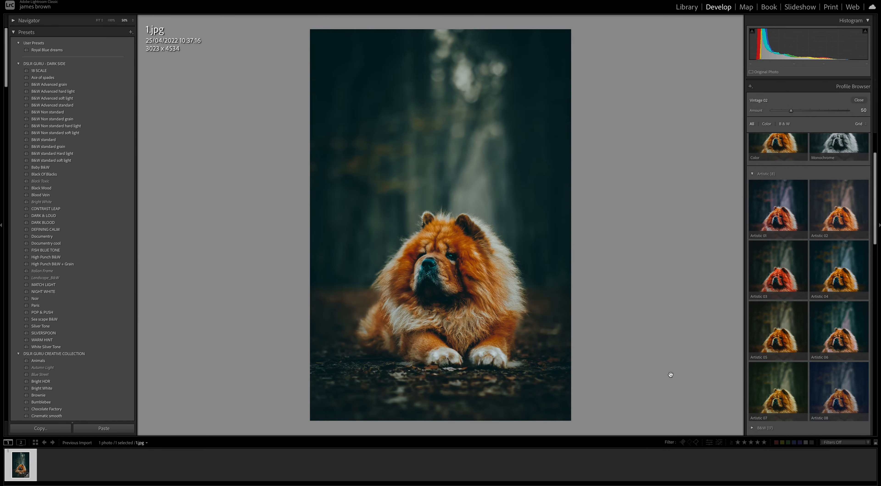
left_click(849, 395)
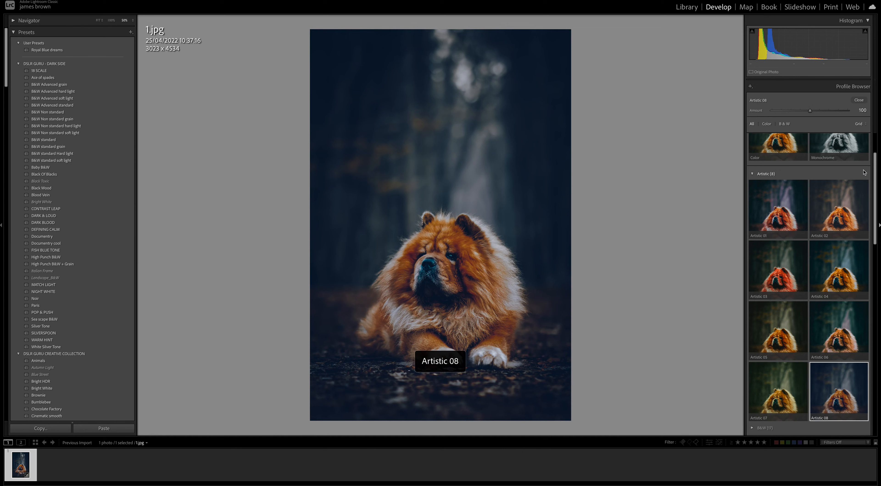
left_click_drag(809, 112, 791, 112)
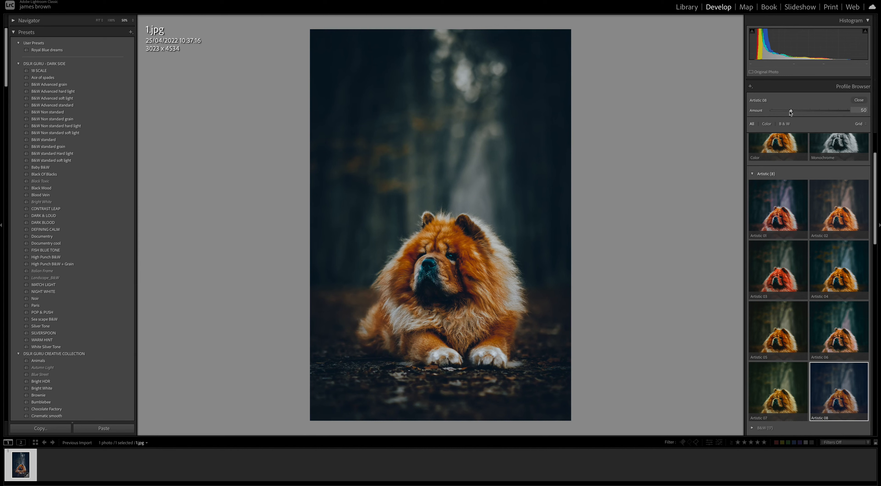
left_click(859, 100)
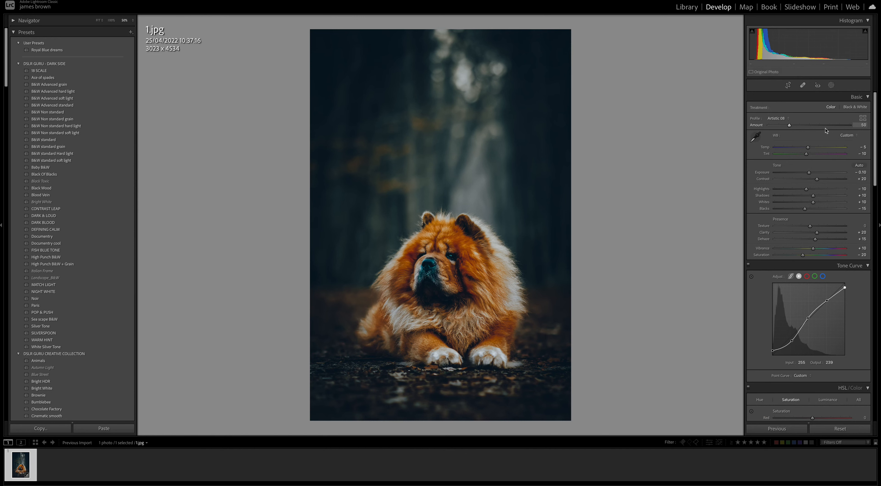
- Compare the original and edited photo side by side, and return to the single view
key("y")
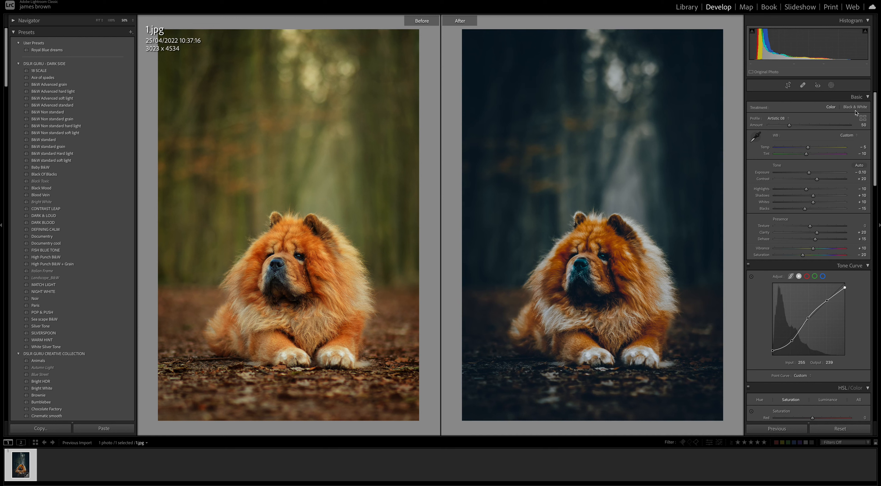
left_click(790, 119)
key("y")
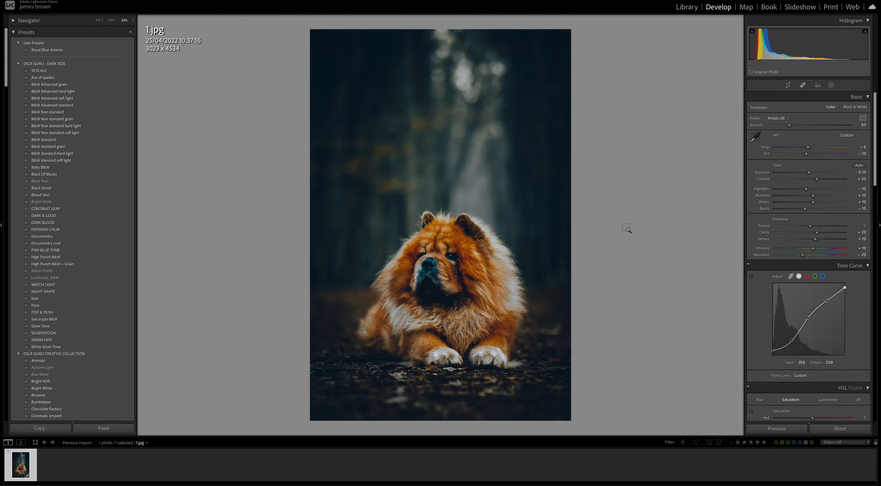
- Create a radial gradient mask over the dog's face and hide the mask overlay
key("ctrl+equal")
left_click_drag(626, 228, 623, 143)
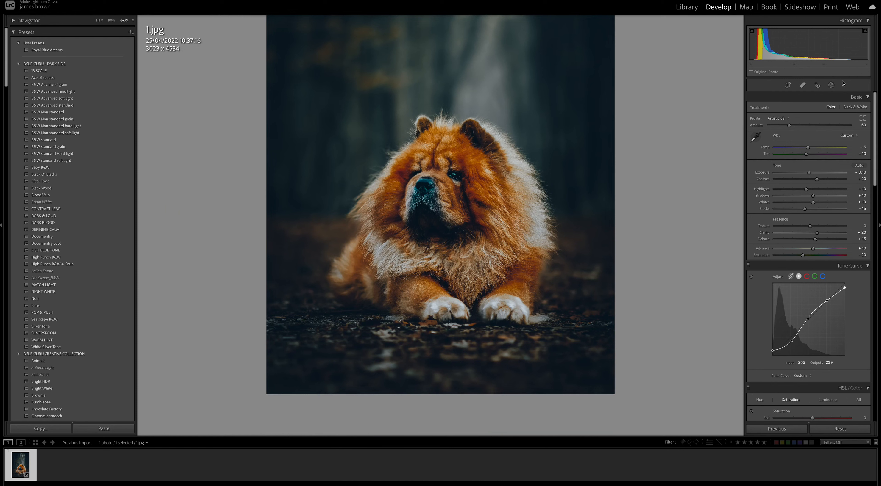
left_click(831, 85)
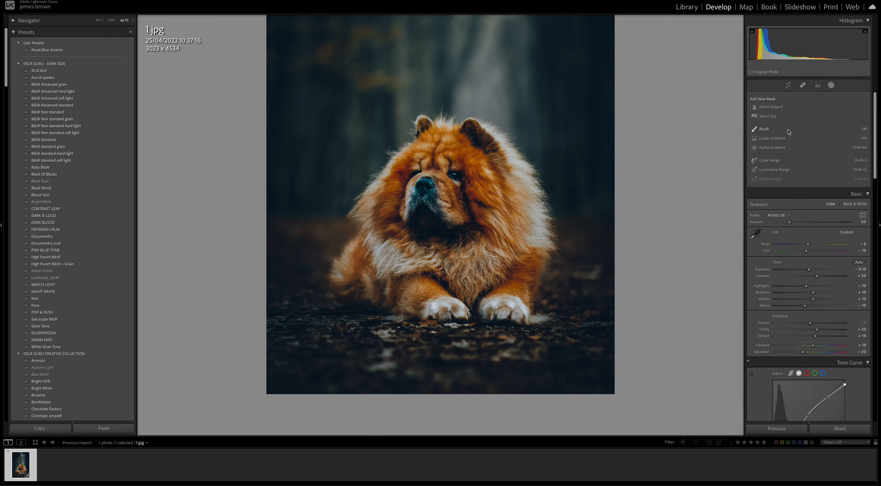
left_click(772, 148)
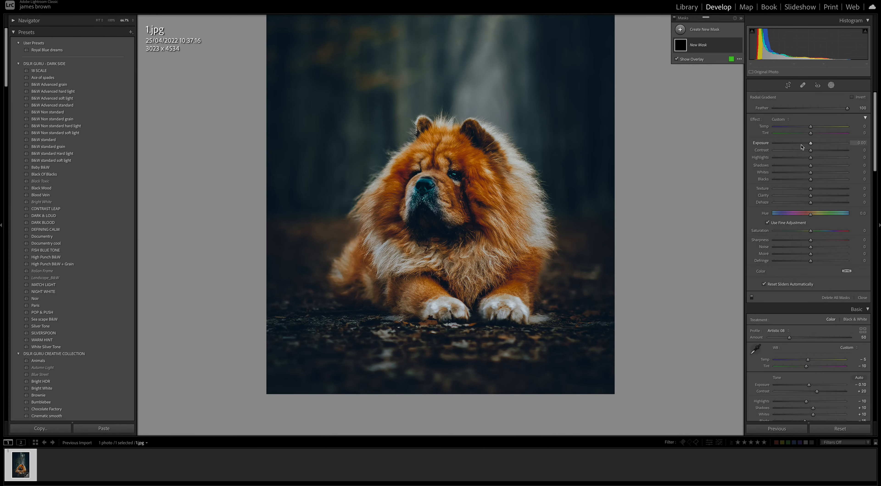
left_click_drag(467, 186, 451, 138)
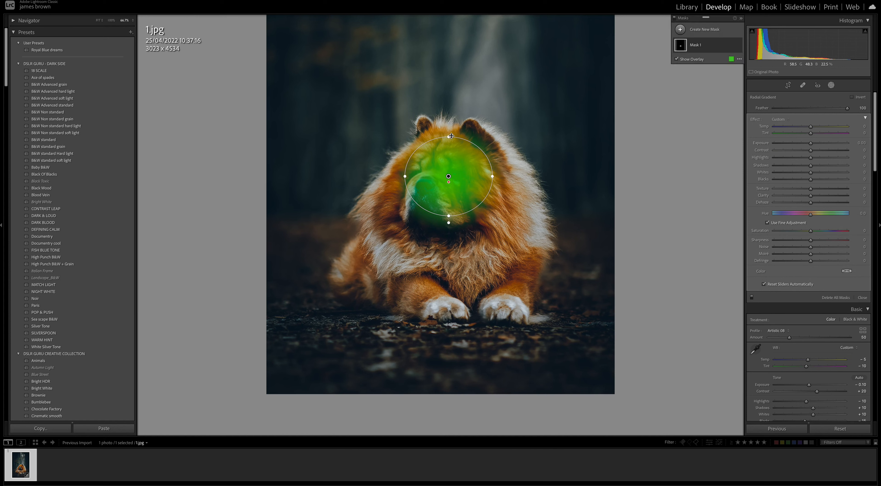
left_click_drag(449, 181, 447, 103)
left_click(680, 61)
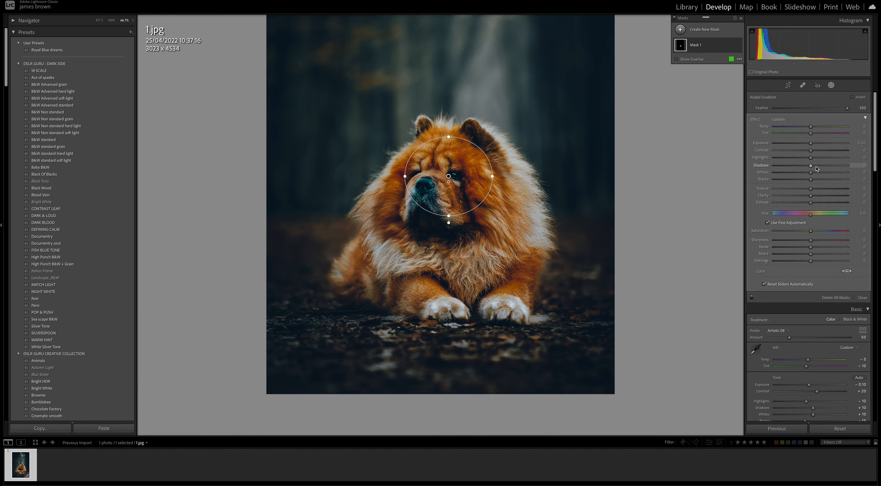
- Raise the shadows and exposure inside the radial mask over the dog's face, and close the masking tool
mouse_move(820, 167)
left_mouse_down()
mouse_move(831, 168)
mouse_move(817, 168)
left_mouse_up()
left_click_drag(813, 148, 813, 146)
left_click(576, 101)
key("shift+w")
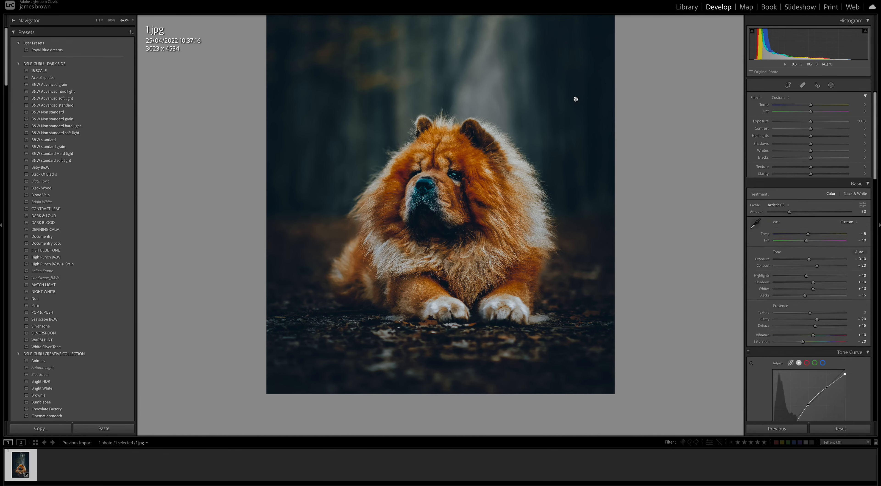
- Fit the whole photo in a side-by-side before and after comparison and set the overall saturation to -30
left_click(418, 177)
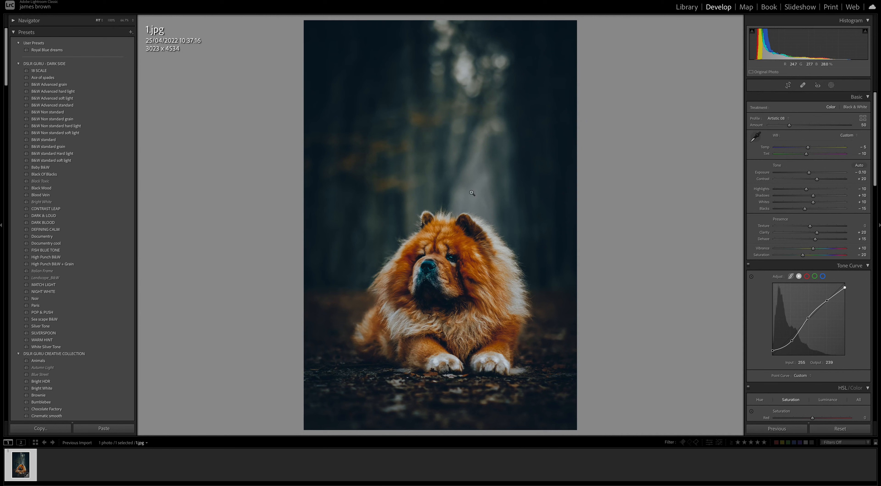
key("y")
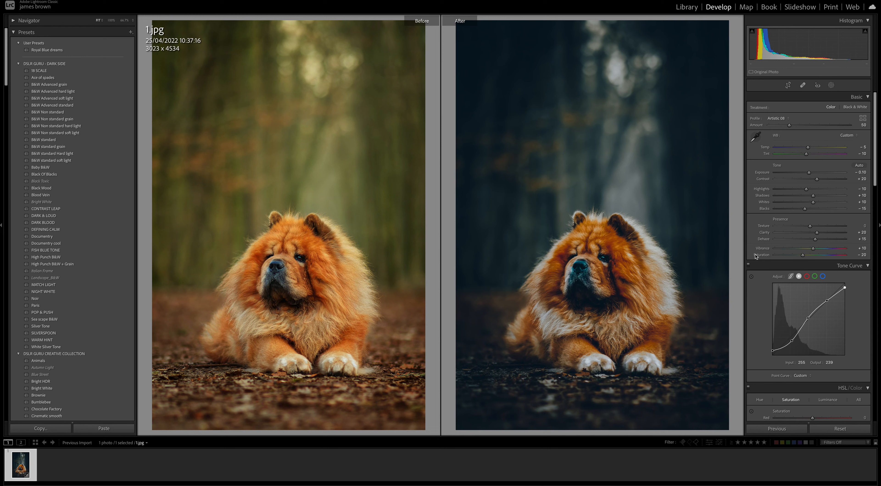
left_click(790, 256)
mouse_move(790, 256)
left_mouse_down()
mouse_move(810, 256)
mouse_move(800, 257)
left_mouse_up()
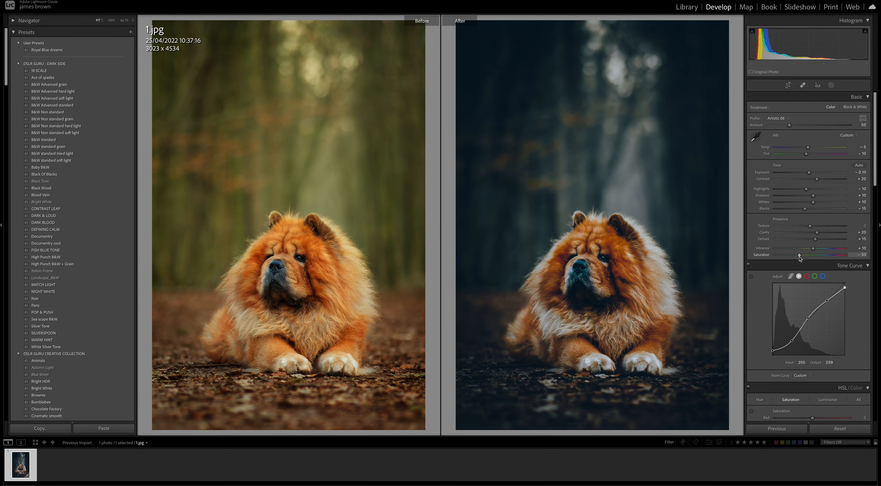
- Try the Artistic 02 profile, return to Artistic 08 with its amount at 50, and close the profile browser
left_click(779, 119)
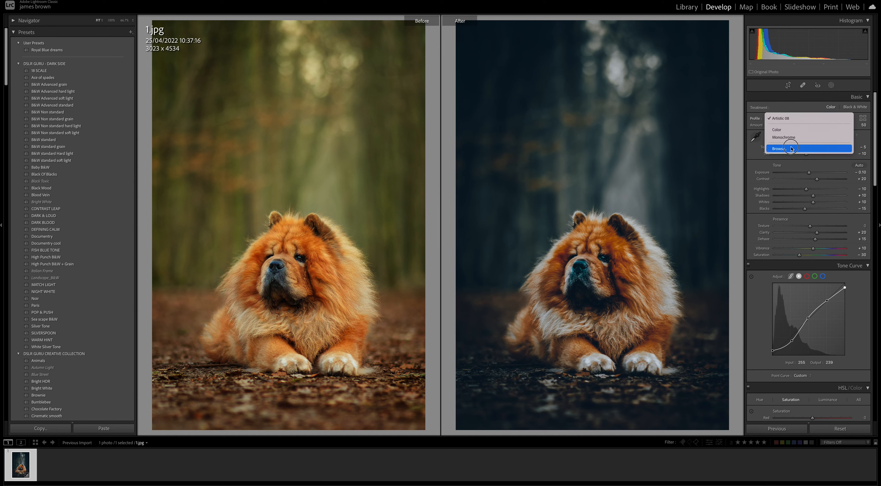
left_click(781, 149)
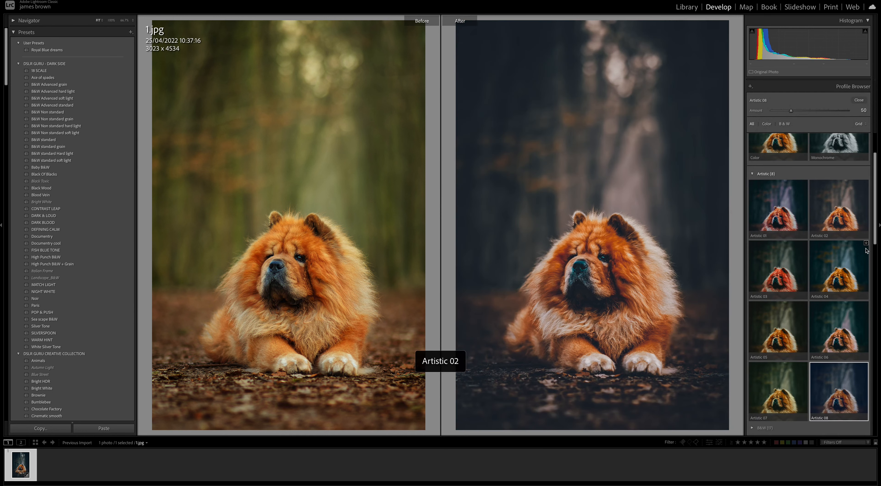
scroll(858, 233, "down", 2)
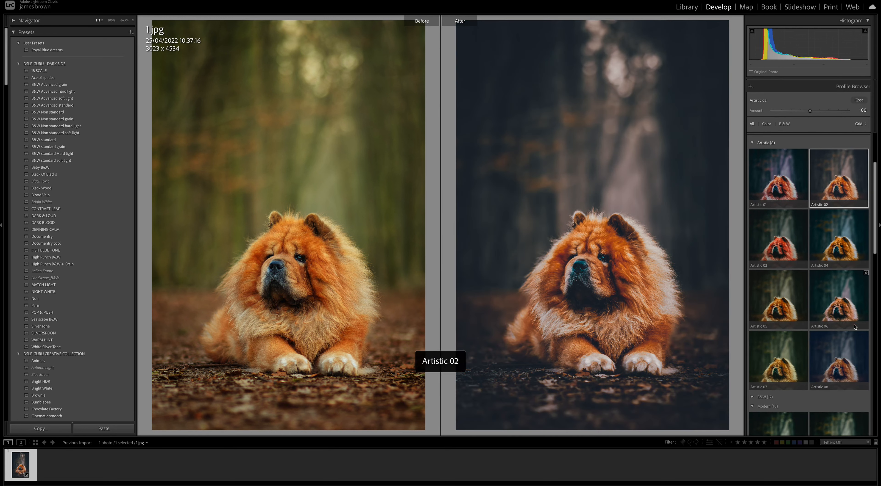
left_click(844, 363)
left_click(794, 112)
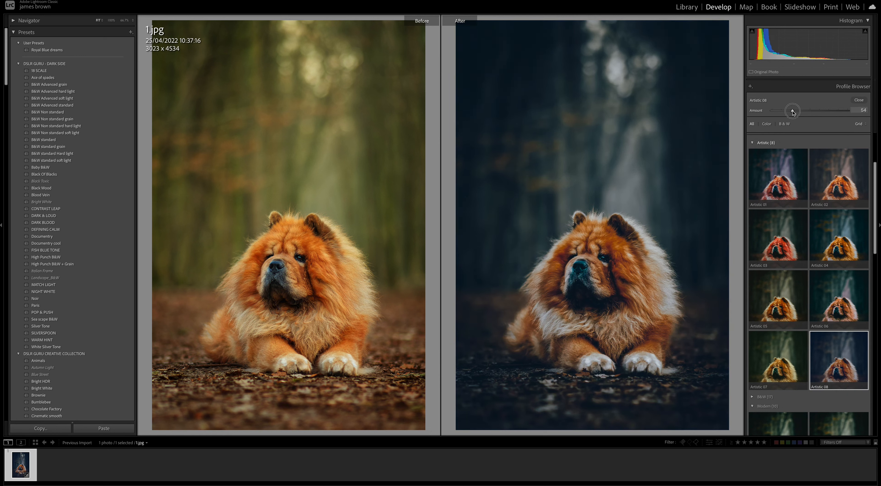
left_click_drag(791, 112, 791, 112)
left_click(859, 100)
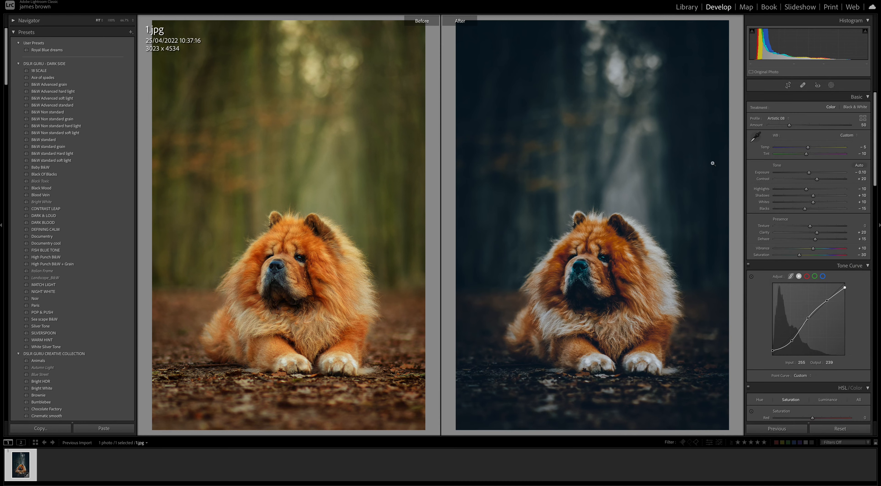